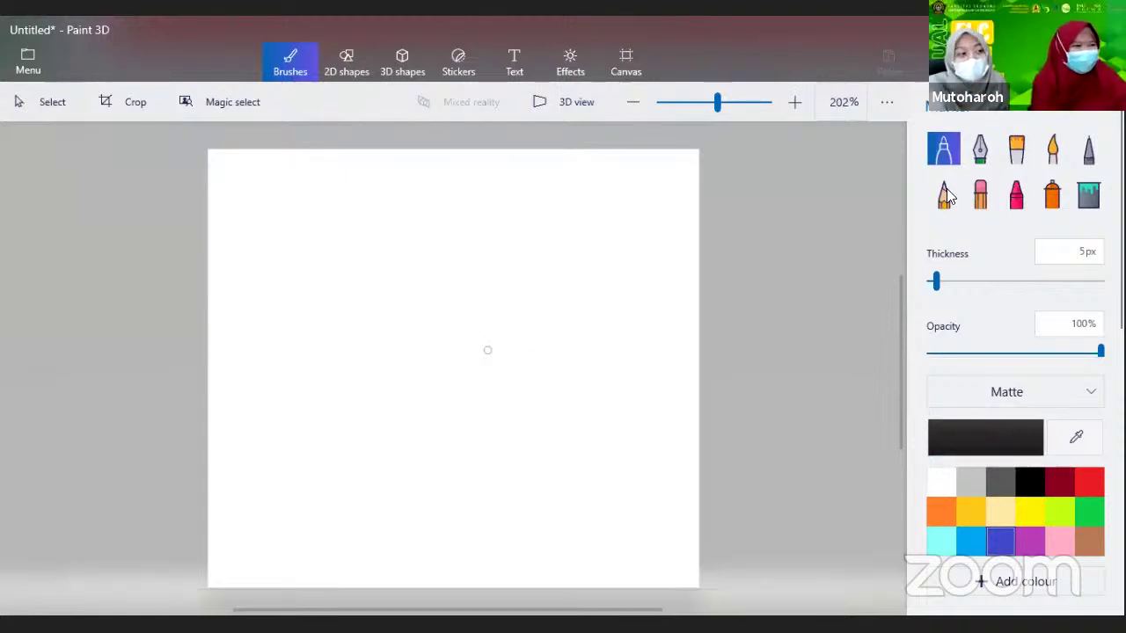
- Draw a few short black marker strokes mid-canvas, and replace the sketch with a new blank project without saving
{"action": "mouse_move", "coordinate": [484, 350]}
{"action": "left_mouse_down"}
{"action": "mouse_move", "coordinate": [521, 369]}
{"action": "mouse_move", "coordinate": [489, 393]}
{"action": "mouse_move", "coordinate": [520, 385]}
{"action": "left_mouse_up"}
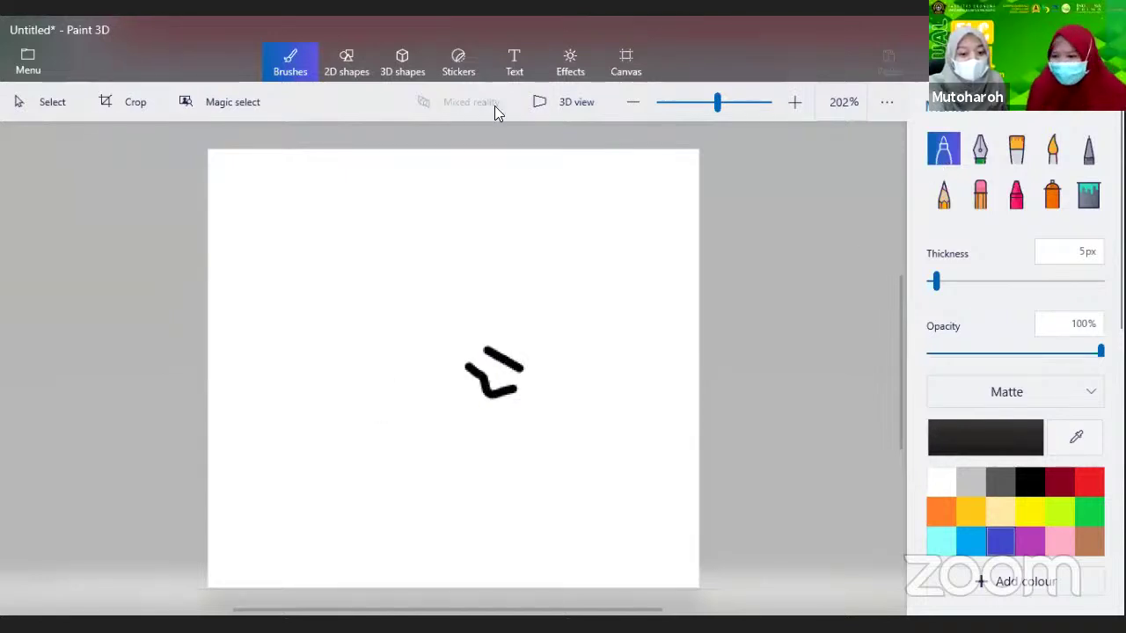
{"action": "left_click", "coordinate": [33, 70]}
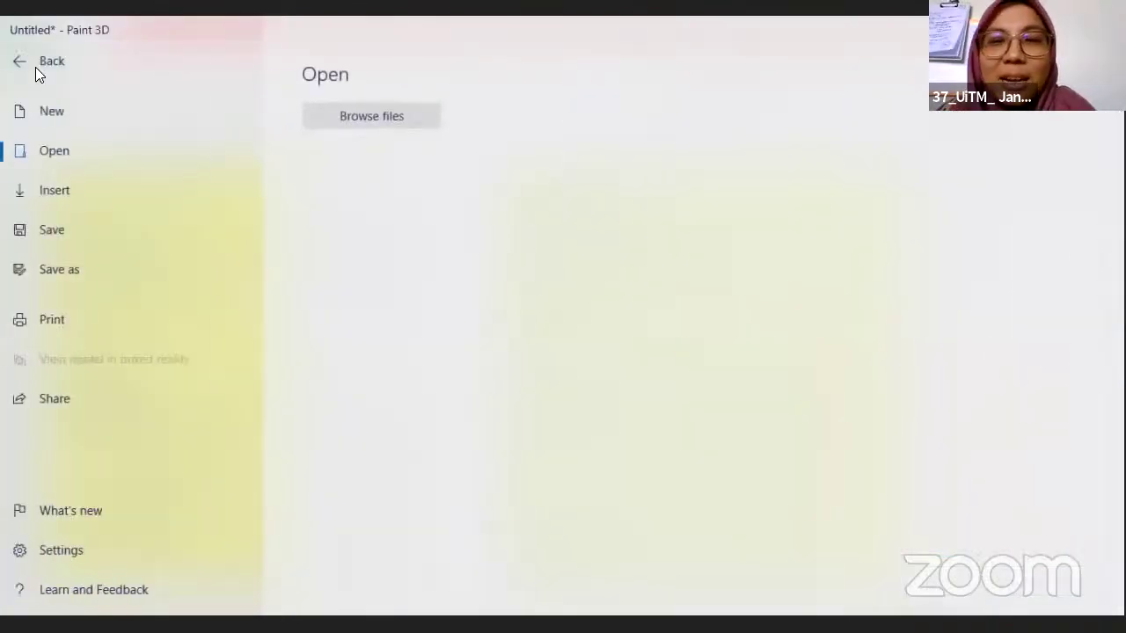
{"action": "left_click", "coordinate": [58, 113]}
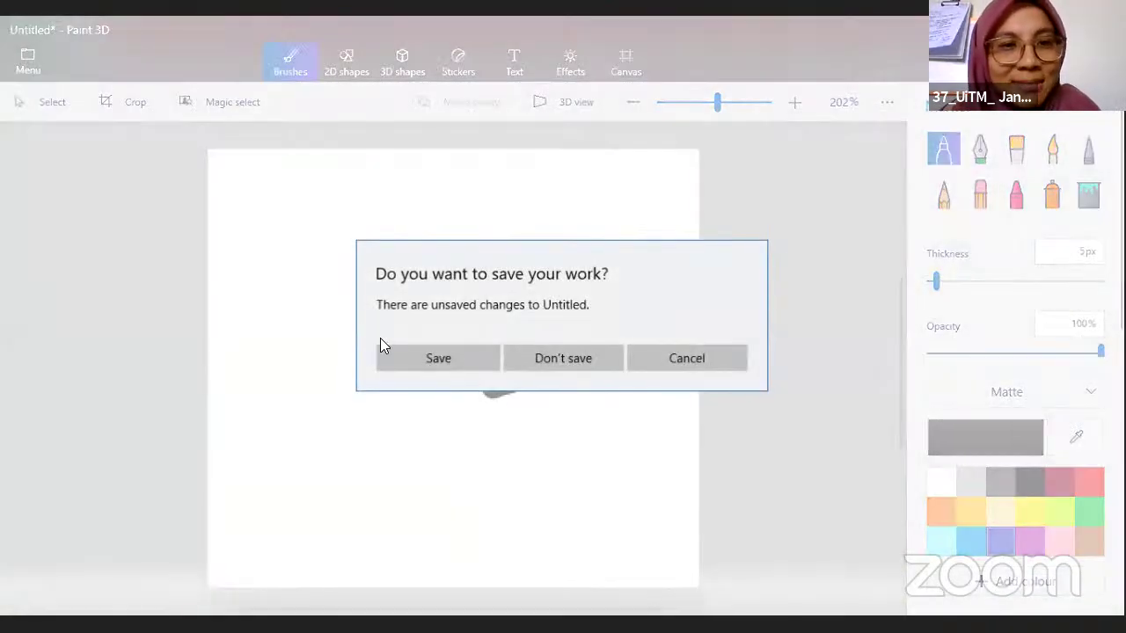
{"action": "left_click", "coordinate": [571, 358]}
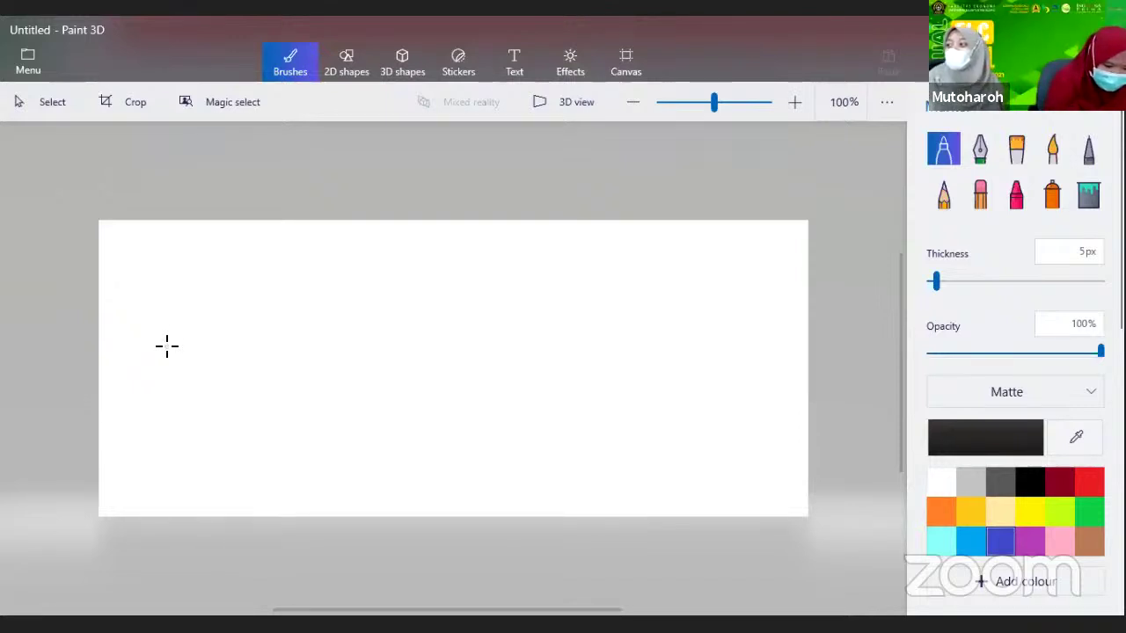
- Draw a simple black boat with a hull, deck line, mast and triangular flag, plus a small circle beside the flag
{"action": "mouse_move", "coordinate": [167, 344]}
{"action": "left_mouse_down"}
{"action": "mouse_move", "coordinate": [207, 390]}
{"action": "mouse_move", "coordinate": [326, 385]}
{"action": "mouse_move", "coordinate": [368, 326]}
{"action": "left_mouse_up"}
{"action": "left_click_drag", "start_coordinate": [178, 333], "coordinate": [348, 328]}
{"action": "left_click_drag", "start_coordinate": [264, 255], "coordinate": [267, 321]}
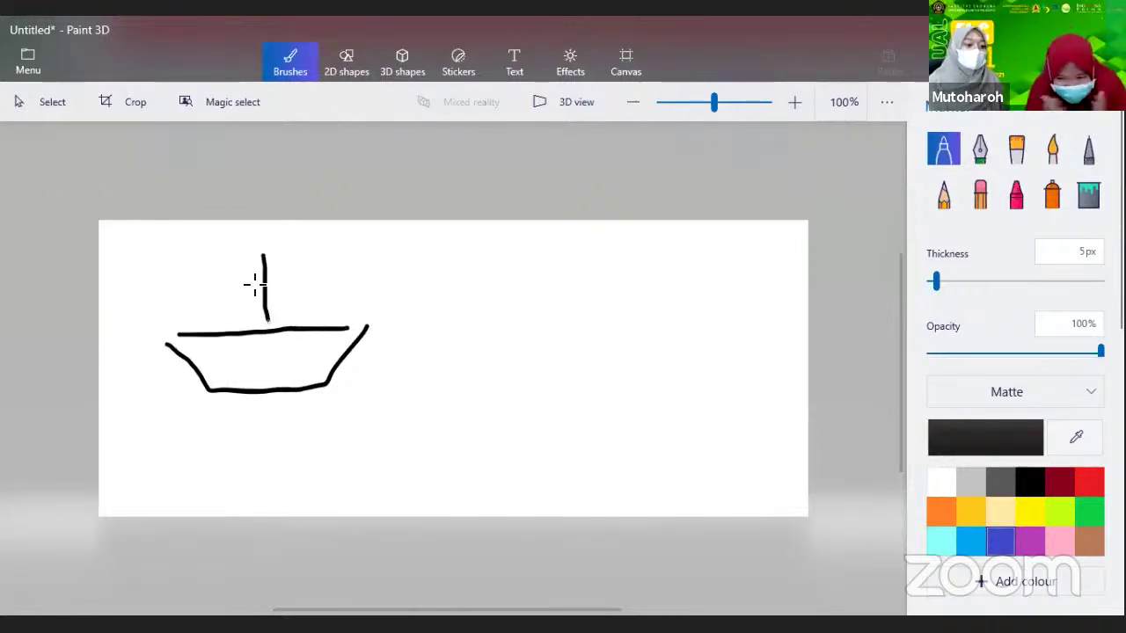
{"action": "mouse_move", "coordinate": [263, 255]}
{"action": "left_mouse_down"}
{"action": "mouse_move", "coordinate": [321, 278]}
{"action": "mouse_move", "coordinate": [255, 287]}
{"action": "left_mouse_up"}
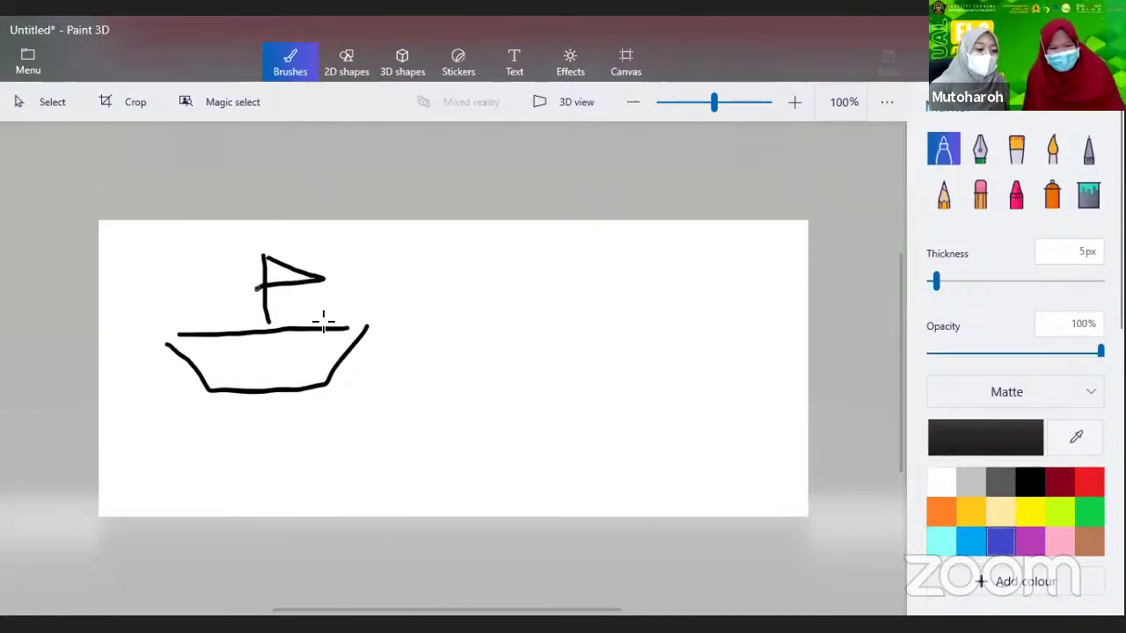
{"action": "left_click_drag", "start_coordinate": [348, 286], "coordinate": [351, 302]}
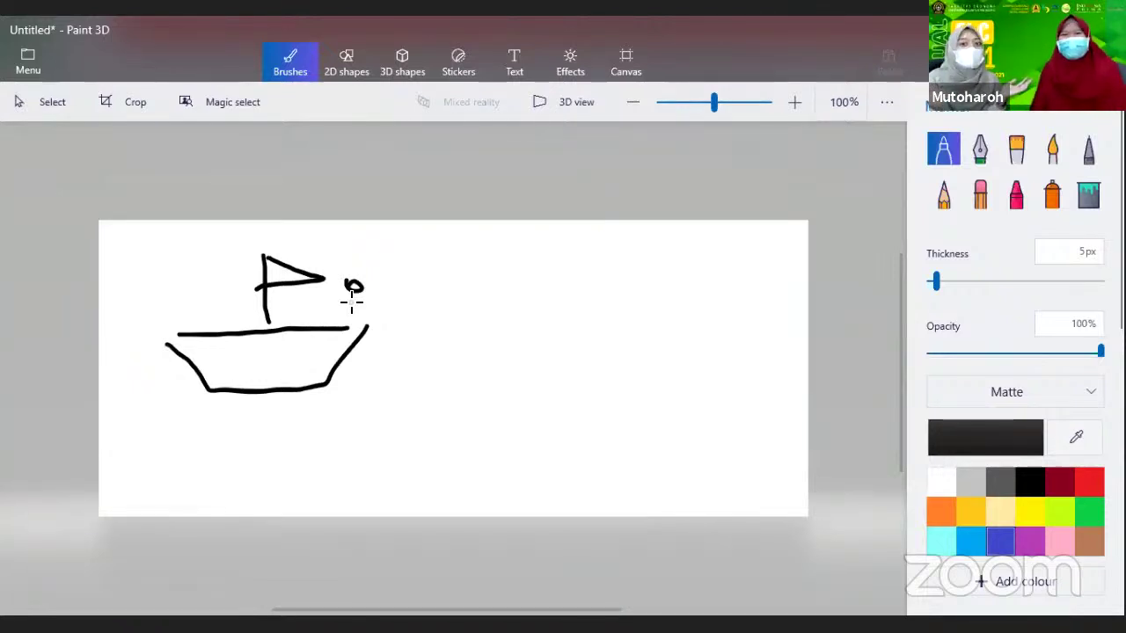
- Start a new blank project, discarding the boat drawing without saving
{"action": "left_click", "coordinate": [27, 61]}
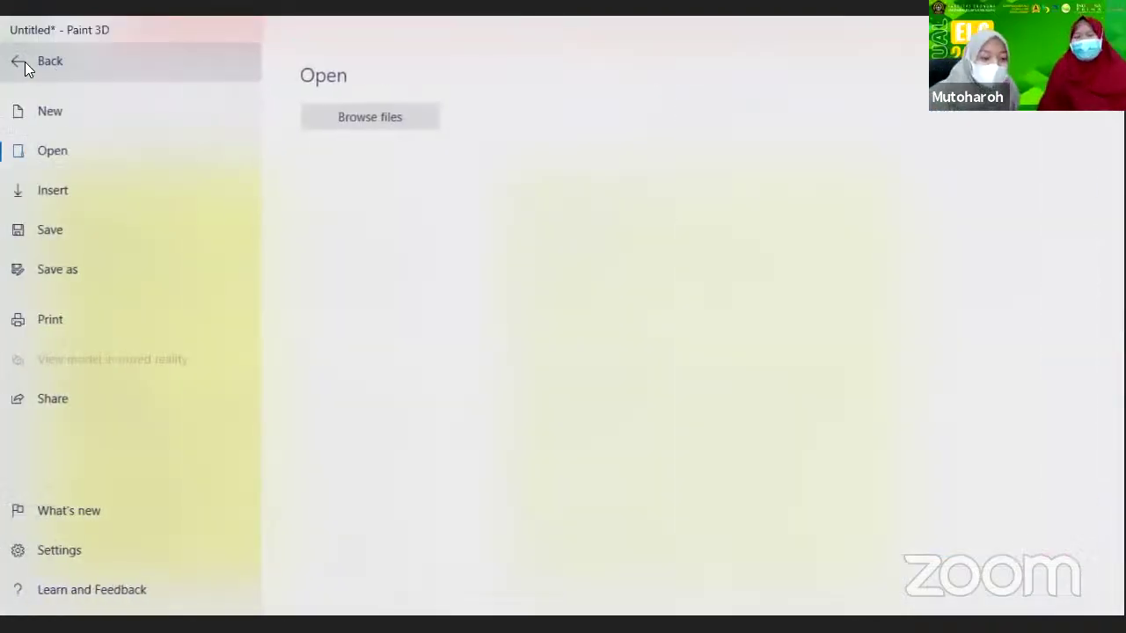
{"action": "left_click", "coordinate": [62, 105]}
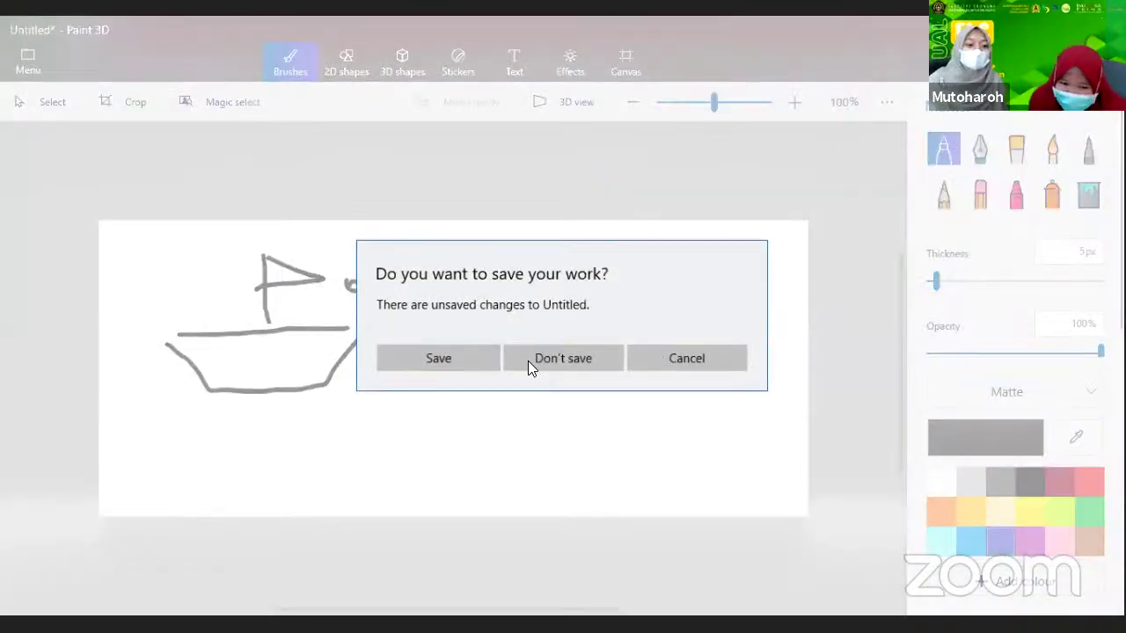
{"action": "left_click", "coordinate": [533, 364]}
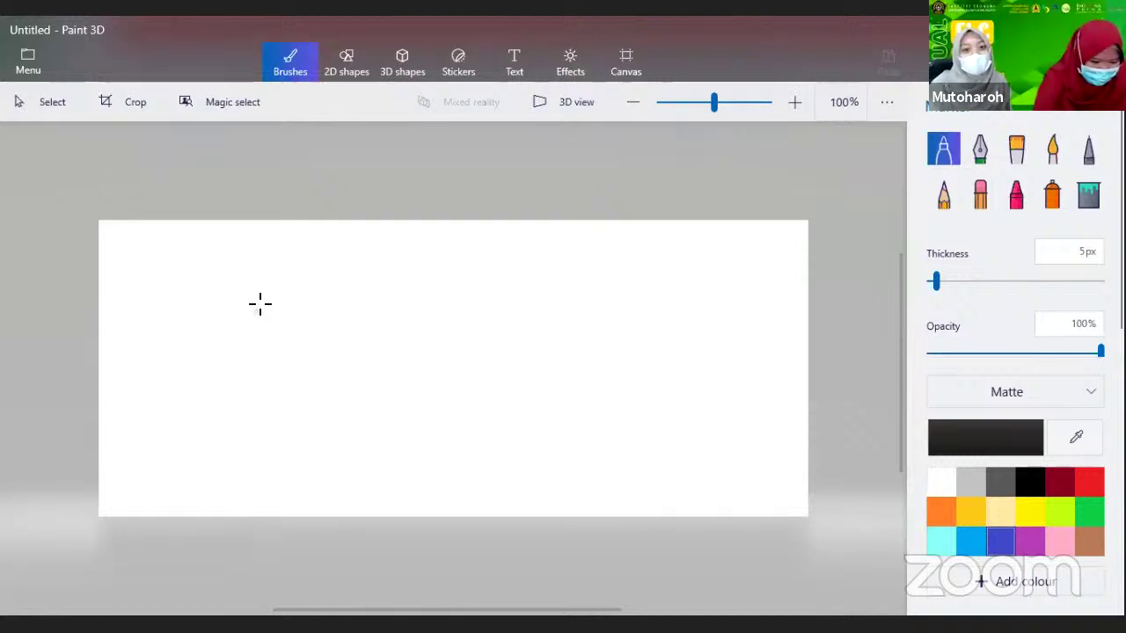
- Draw in black a foot with its lower leg, a 5 with a line beneath it, and a second partial foot
{"action": "mouse_move", "coordinate": [277, 373]}
{"action": "left_mouse_down"}
{"action": "mouse_move", "coordinate": [248, 374]}
{"action": "mouse_move", "coordinate": [296, 391]}
{"action": "mouse_move", "coordinate": [312, 354]}
{"action": "mouse_move", "coordinate": [304, 300]}
{"action": "left_mouse_up"}
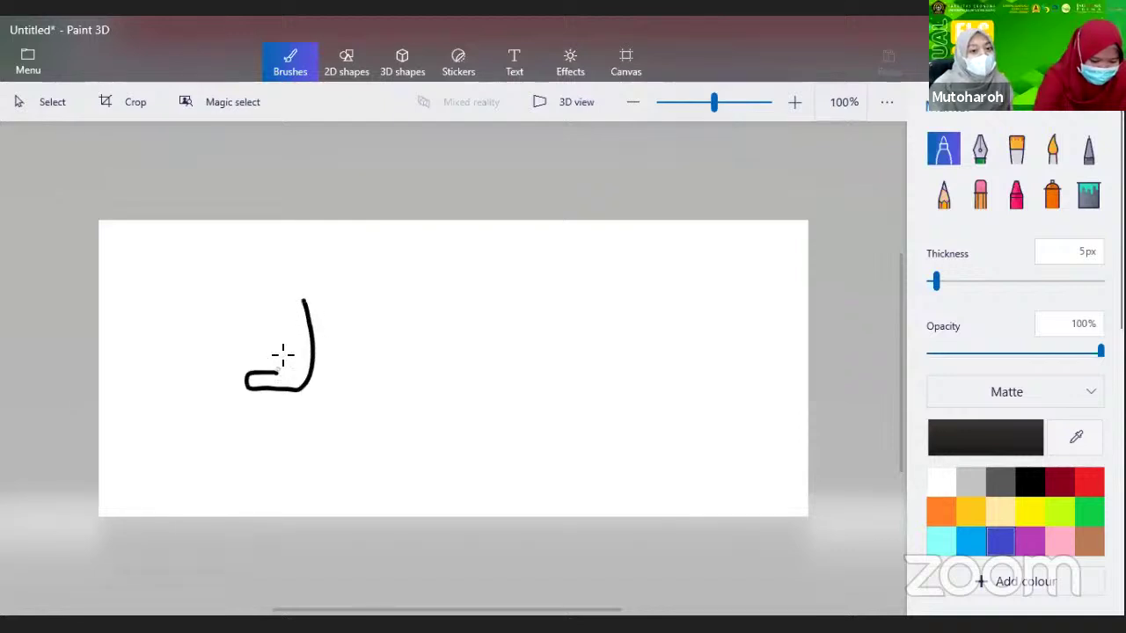
{"action": "left_click_drag", "start_coordinate": [280, 373], "coordinate": [294, 302]}
{"action": "left_click", "coordinate": [402, 302]}
{"action": "left_click_drag", "start_coordinate": [419, 321], "coordinate": [412, 349]}
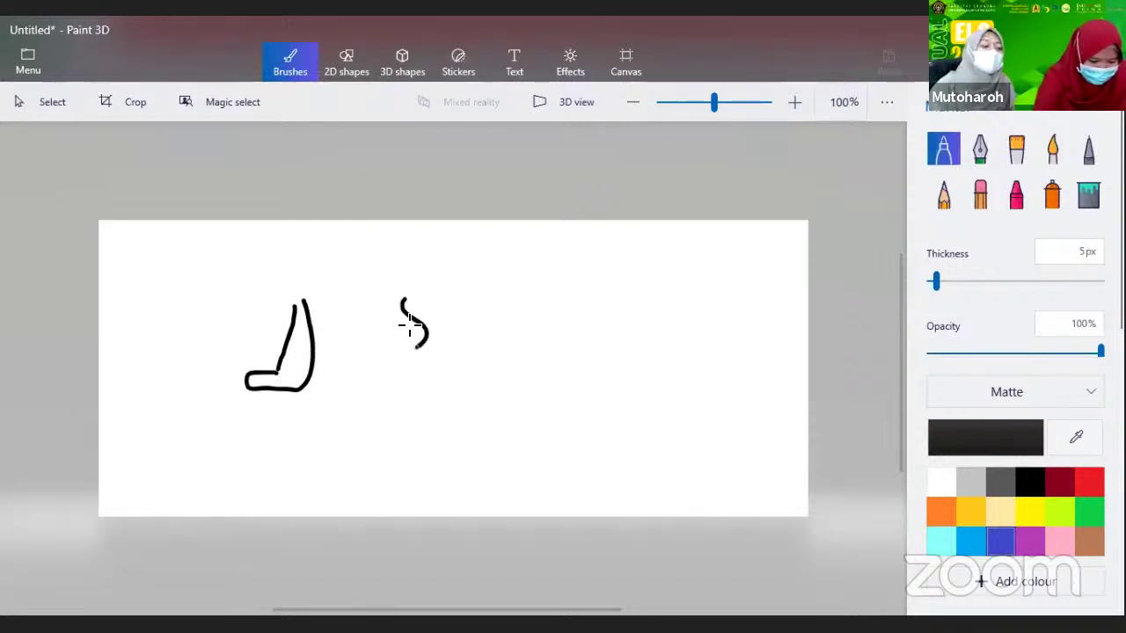
{"action": "left_click_drag", "start_coordinate": [405, 303], "coordinate": [446, 303]}
{"action": "left_click_drag", "start_coordinate": [364, 386], "coordinate": [496, 376]}
{"action": "mouse_move", "coordinate": [582, 359]}
{"action": "left_mouse_down"}
{"action": "mouse_move", "coordinate": [540, 360]}
{"action": "mouse_move", "coordinate": [536, 378]}
{"action": "mouse_move", "coordinate": [607, 378]}
{"action": "mouse_move", "coordinate": [599, 361]}
{"action": "mouse_move", "coordinate": [579, 358]}
{"action": "mouse_move", "coordinate": [575, 310]}
{"action": "left_mouse_up"}
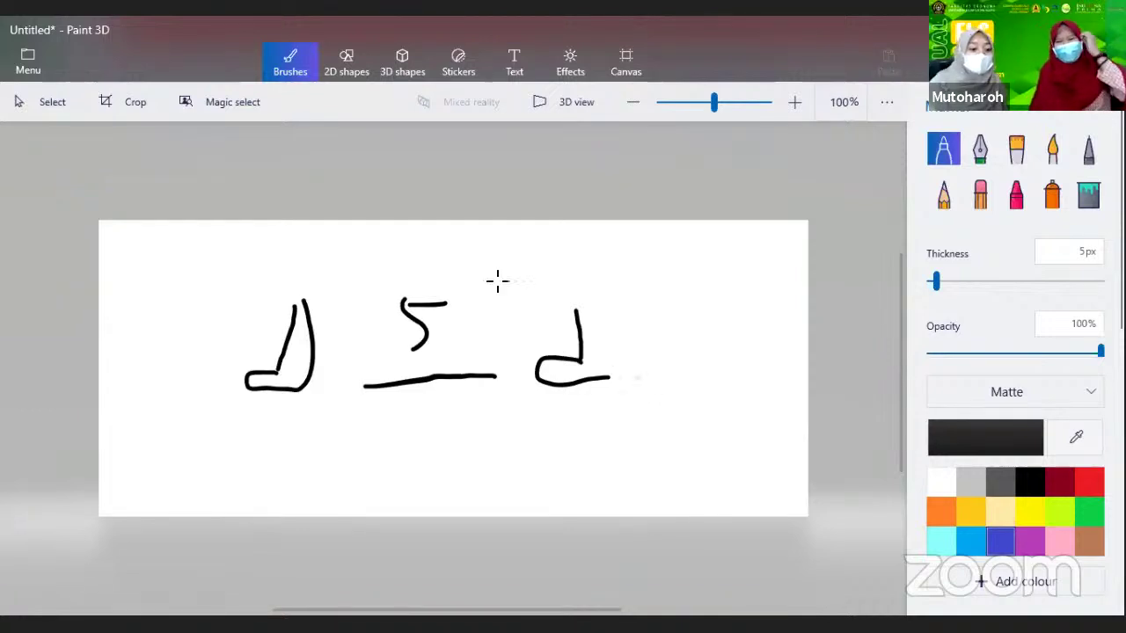
- Start a new blank project, discarding the feet and number drawing without saving
{"action": "left_click", "coordinate": [31, 72]}
{"action": "left_click", "coordinate": [58, 100]}
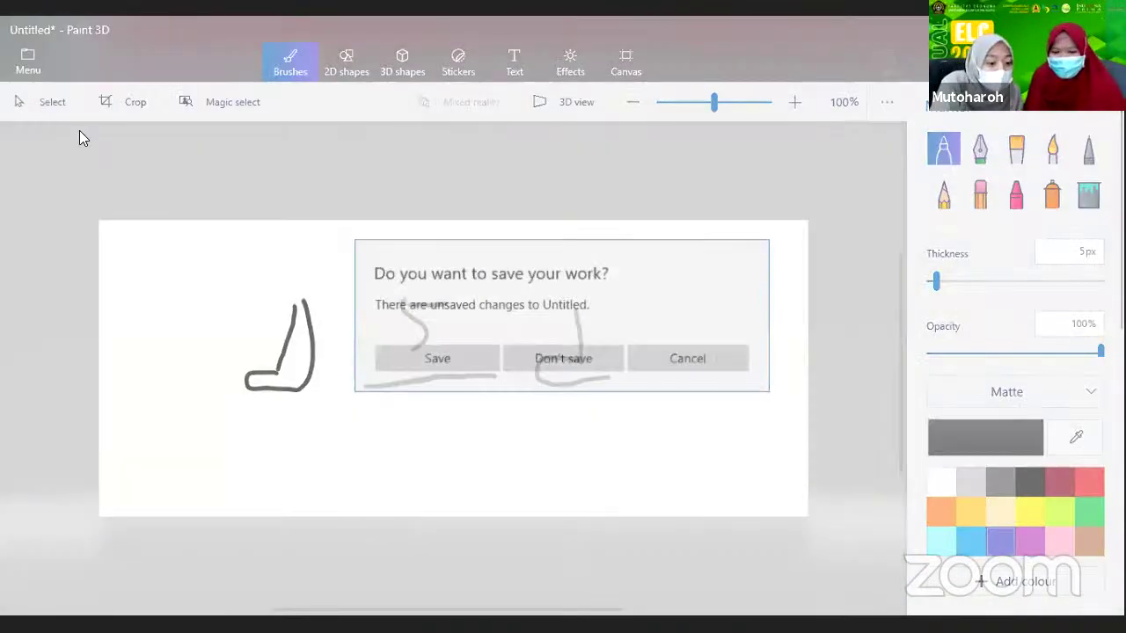
{"action": "left_click", "coordinate": [564, 356]}
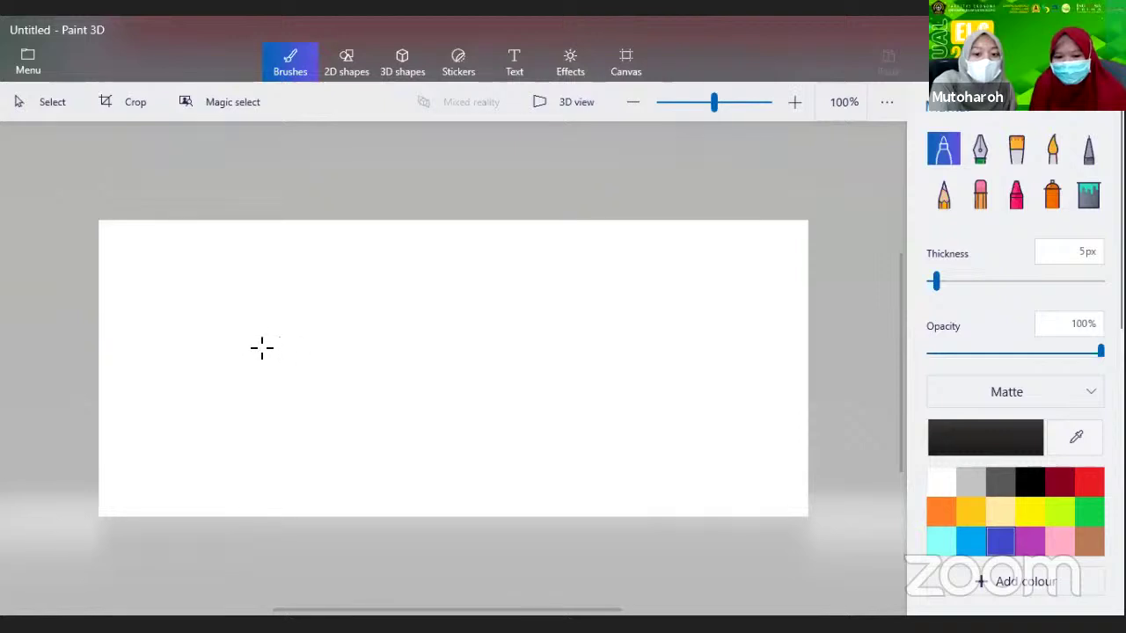
- Draw a black broom with a horizontal handle and fanned bristles, and a stick figure riding on its handle
{"action": "left_click_drag", "start_coordinate": [422, 359], "coordinate": [537, 359]}
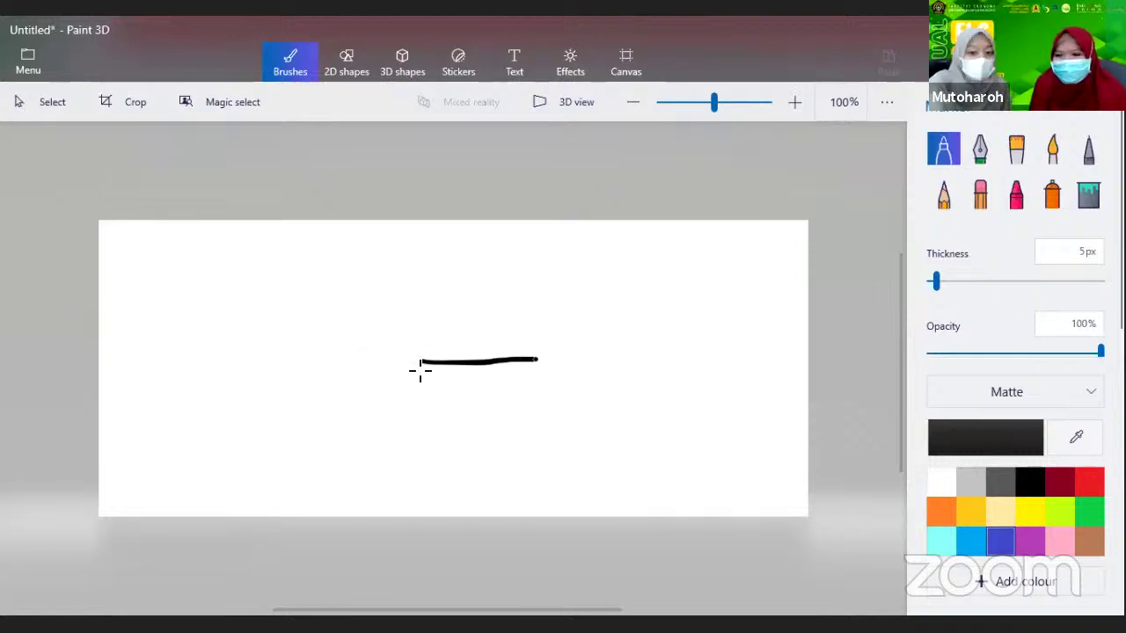
{"action": "left_click_drag", "start_coordinate": [387, 342], "coordinate": [441, 360]}
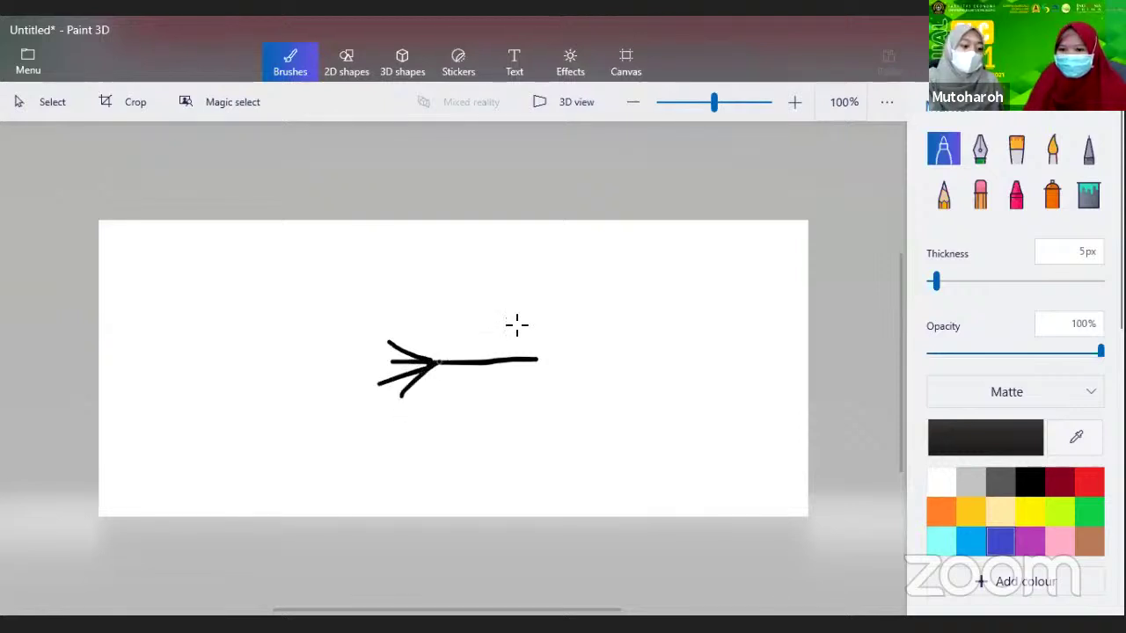
{"action": "mouse_move", "coordinate": [528, 312]}
{"action": "left_mouse_down"}
{"action": "mouse_move", "coordinate": [535, 357]}
{"action": "mouse_move", "coordinate": [535, 341]}
{"action": "mouse_move", "coordinate": [517, 352]}
{"action": "mouse_move", "coordinate": [549, 350]}
{"action": "mouse_move", "coordinate": [524, 352]}
{"action": "mouse_move", "coordinate": [519, 366]}
{"action": "mouse_move", "coordinate": [536, 353]}
{"action": "mouse_move", "coordinate": [579, 380]}
{"action": "left_mouse_up"}
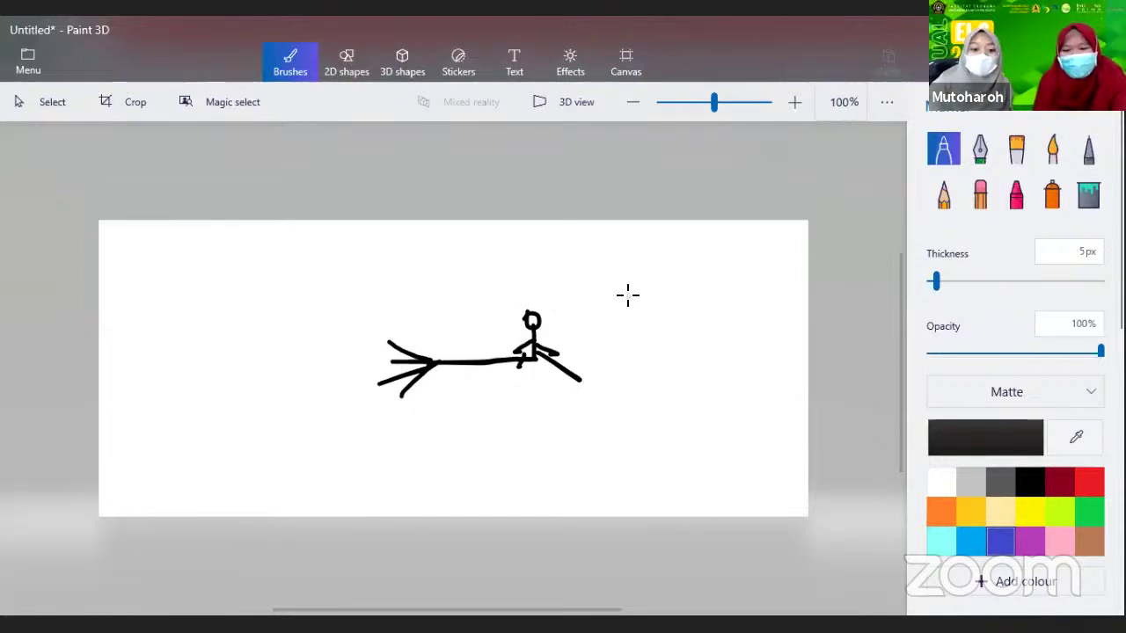
- Start a new blank project, discarding the broom and stick figure drawing without saving
{"action": "left_click", "coordinate": [42, 75]}
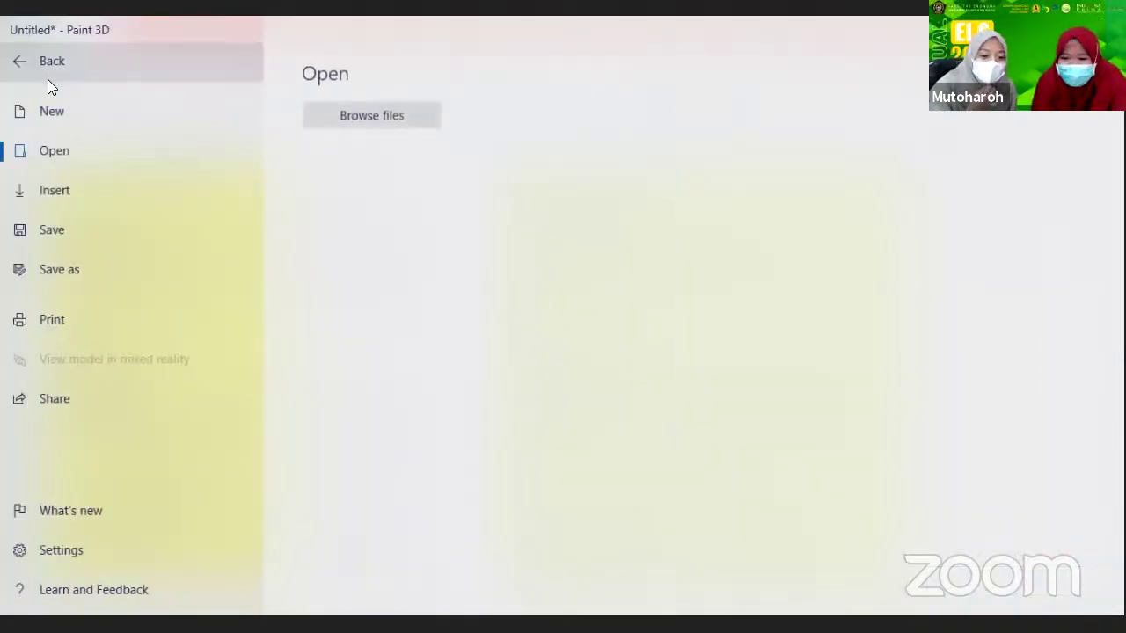
{"action": "left_click", "coordinate": [78, 123]}
{"action": "left_click", "coordinate": [563, 361]}
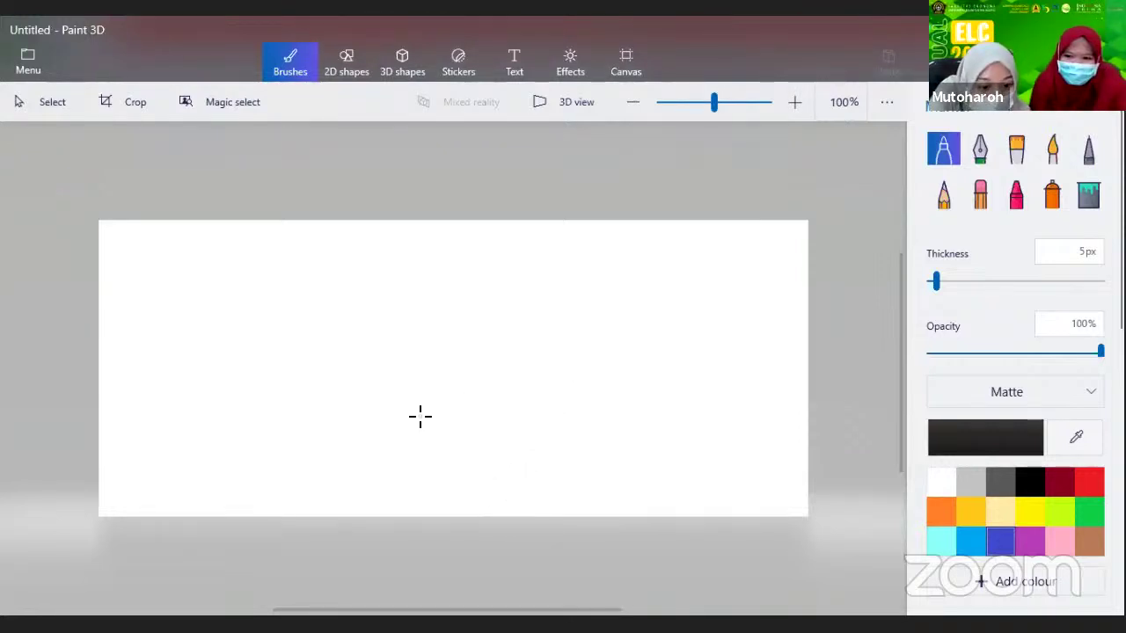
- Draw a black house with a pitched roof and three upright lines above it, topping two of the lines with small loops
{"action": "left_click_drag", "start_coordinate": [308, 336], "coordinate": [327, 314]}
{"action": "mouse_move", "coordinate": [289, 358]}
{"action": "left_mouse_down"}
{"action": "mouse_move", "coordinate": [324, 319]}
{"action": "mouse_move", "coordinate": [347, 354]}
{"action": "mouse_move", "coordinate": [300, 353]}
{"action": "mouse_move", "coordinate": [341, 354]}
{"action": "mouse_move", "coordinate": [334, 311]}
{"action": "mouse_move", "coordinate": [387, 316]}
{"action": "mouse_move", "coordinate": [424, 350]}
{"action": "left_mouse_up"}
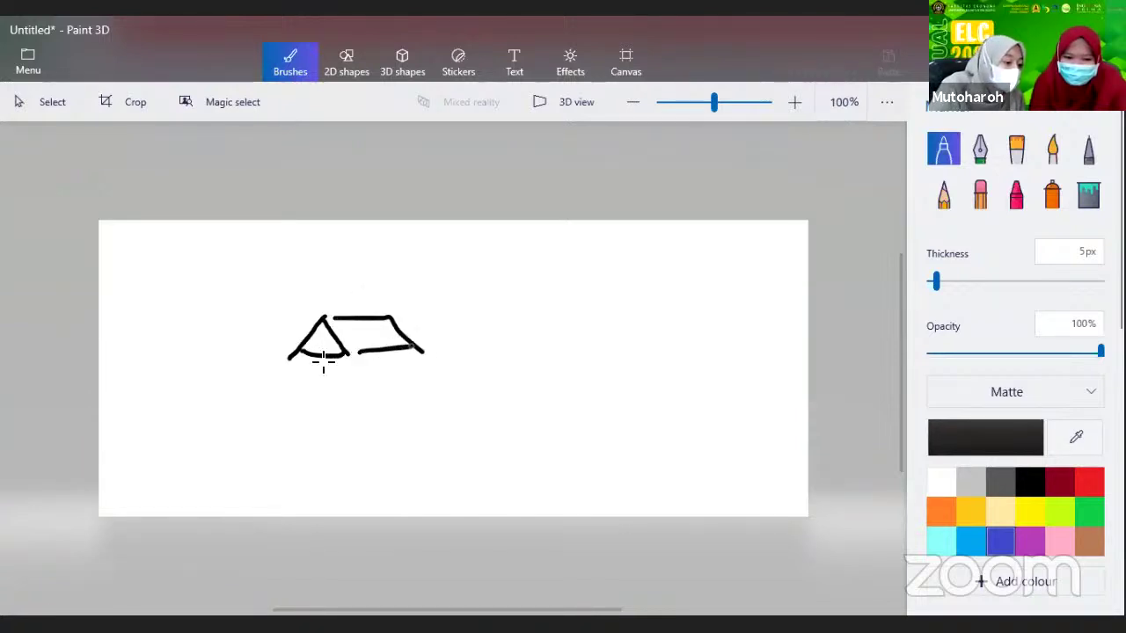
{"action": "mouse_move", "coordinate": [301, 352]}
{"action": "left_mouse_down"}
{"action": "mouse_move", "coordinate": [308, 393]}
{"action": "mouse_move", "coordinate": [423, 393]}
{"action": "left_mouse_up"}
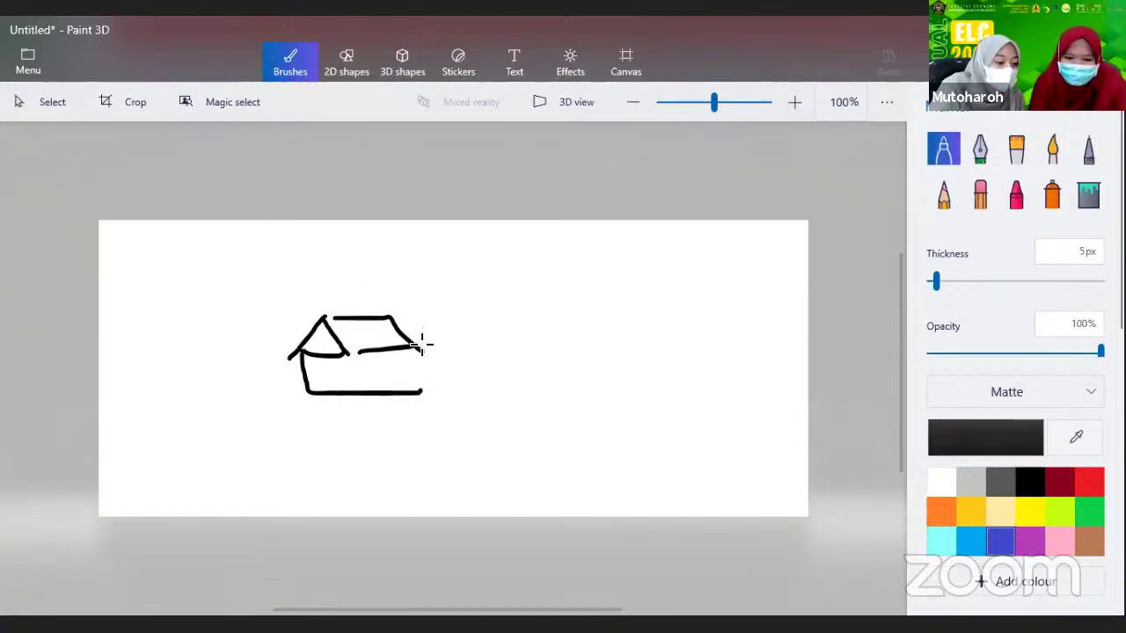
{"action": "left_click_drag", "start_coordinate": [423, 346], "coordinate": [422, 394]}
{"action": "left_click_drag", "start_coordinate": [334, 275], "coordinate": [347, 309]}
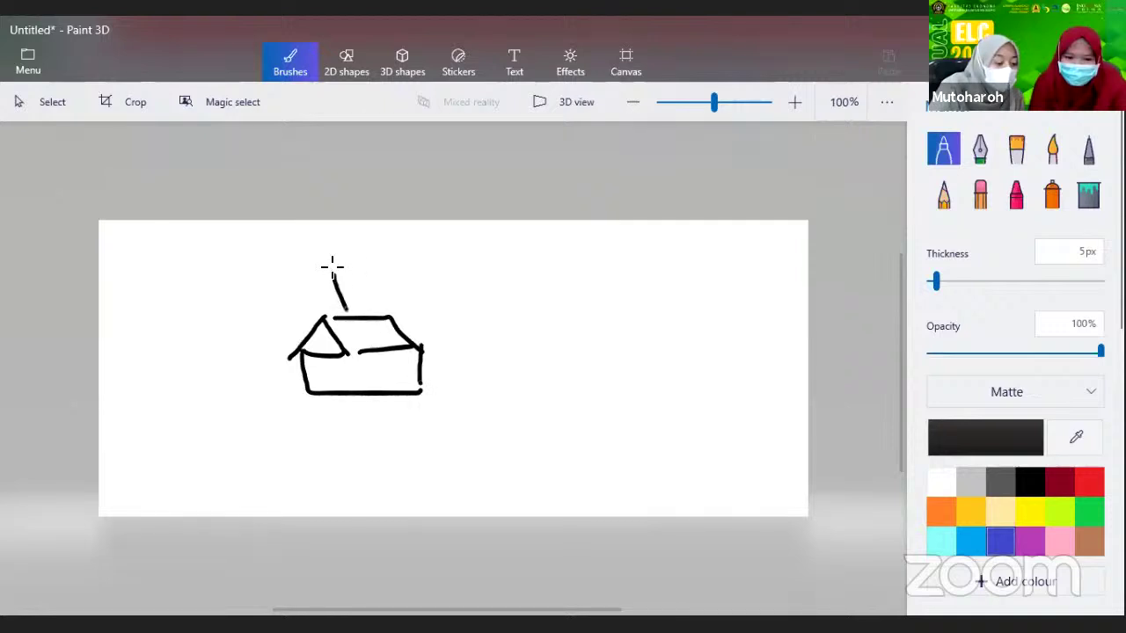
{"action": "left_click_drag", "start_coordinate": [352, 261], "coordinate": [352, 312]}
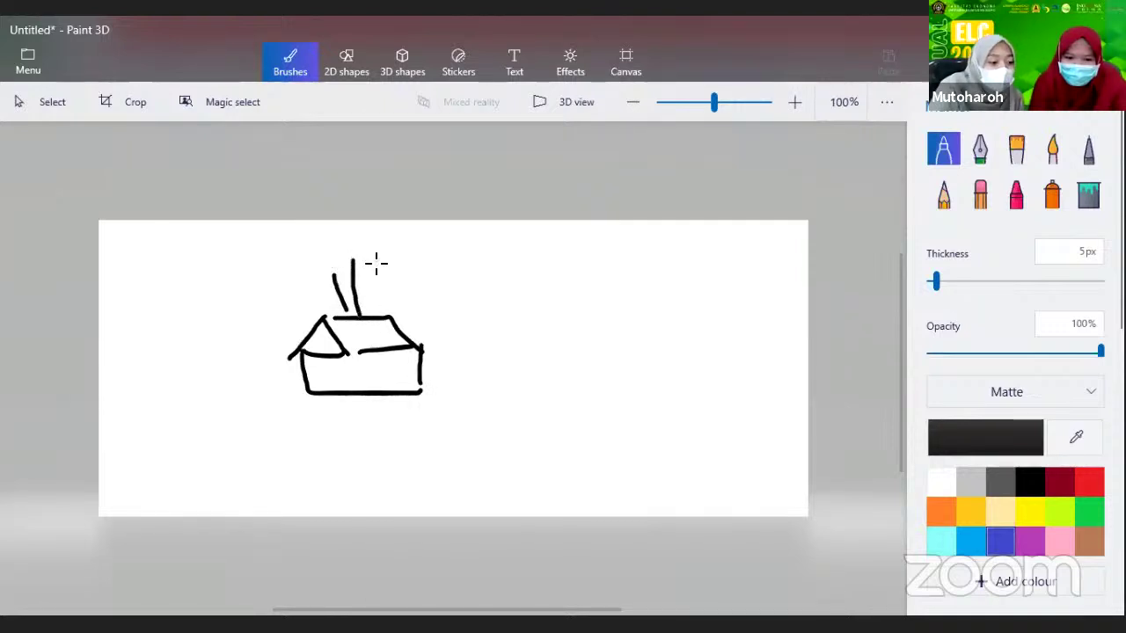
{"action": "left_click_drag", "start_coordinate": [376, 260], "coordinate": [370, 309]}
{"action": "mouse_move", "coordinate": [377, 262]}
{"action": "left_mouse_down"}
{"action": "mouse_move", "coordinate": [382, 250]}
{"action": "mouse_move", "coordinate": [349, 251]}
{"action": "mouse_move", "coordinate": [354, 263]}
{"action": "left_mouse_up"}
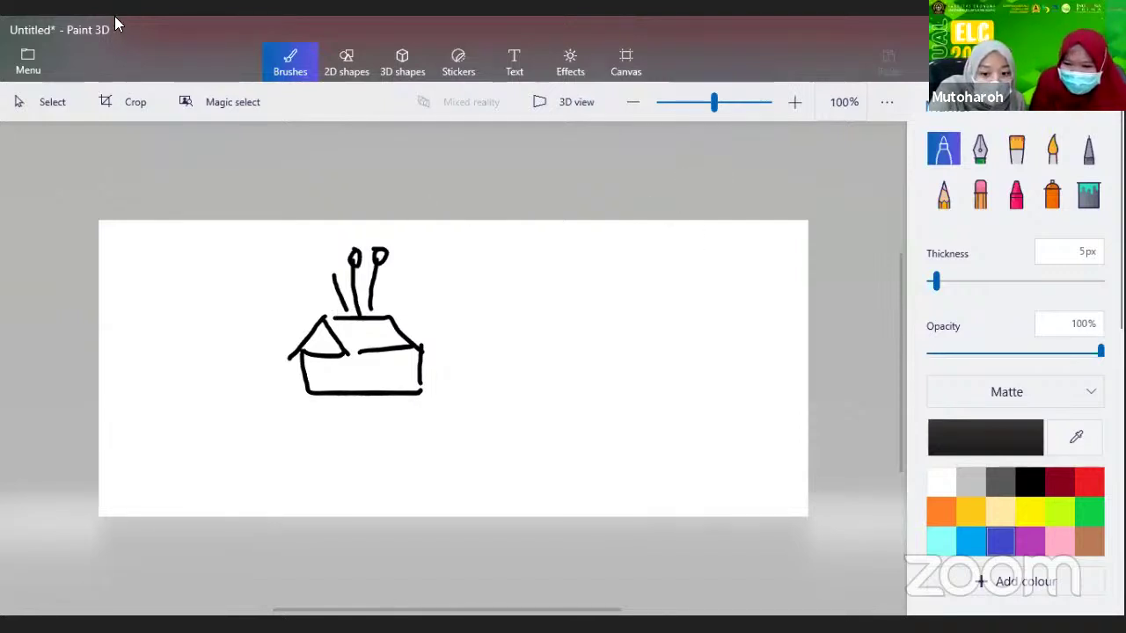
- Start a new blank project, discarding the house drawing without saving
{"action": "left_click", "coordinate": [21, 57]}
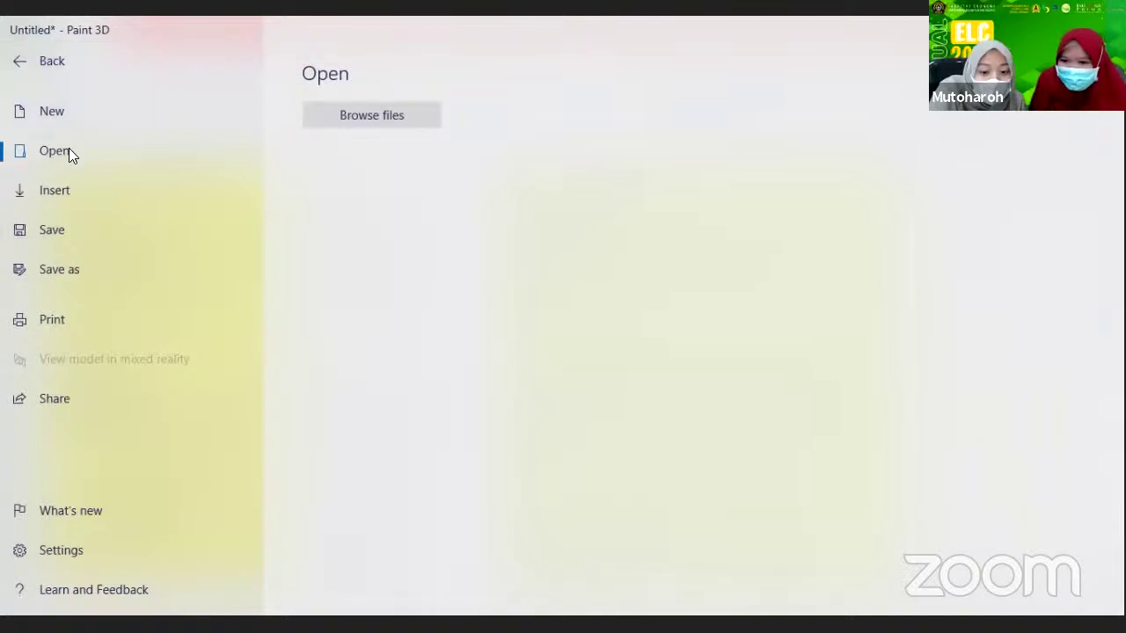
{"action": "left_click", "coordinate": [64, 116]}
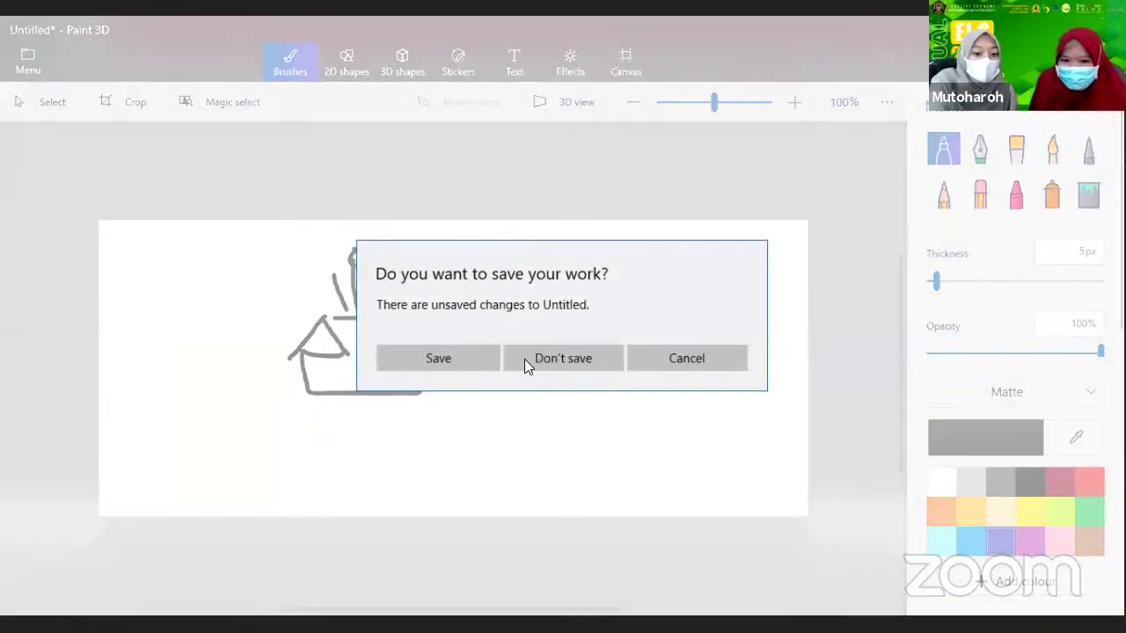
{"action": "left_click", "coordinate": [550, 355]}
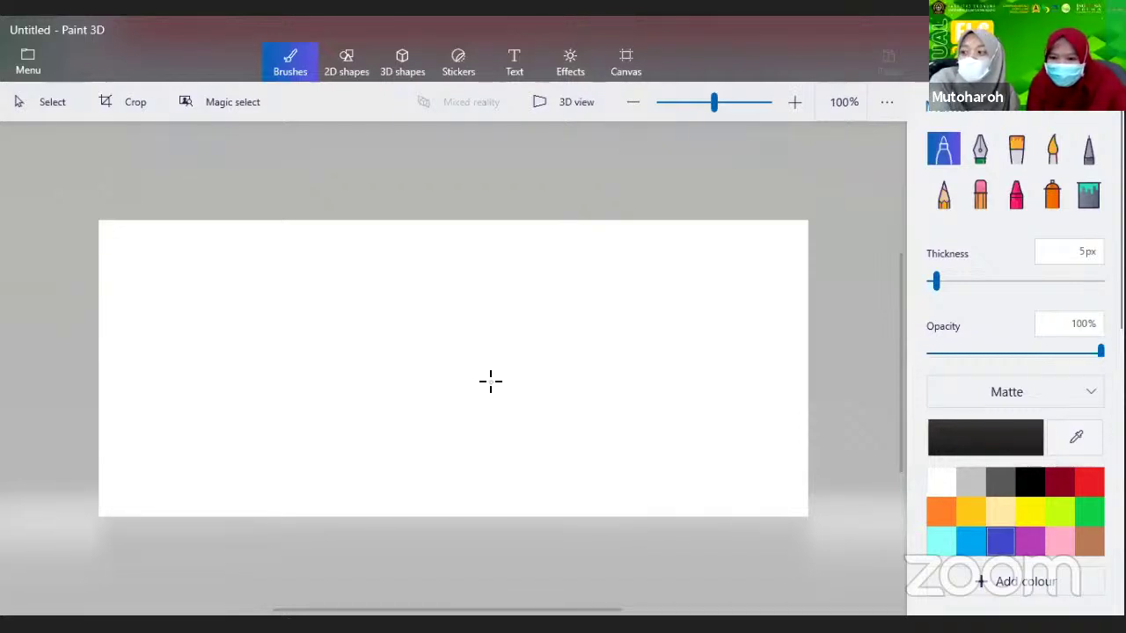
- Draw an upward arrow and a downward arrow side by side on the canvas in black marker
{"action": "left_click_drag", "start_coordinate": [206, 282], "coordinate": [210, 355]}
{"action": "left_click", "coordinate": [197, 270]}
{"action": "mouse_move", "coordinate": [180, 298]}
{"action": "left_mouse_down"}
{"action": "mouse_move", "coordinate": [197, 270]}
{"action": "mouse_move", "coordinate": [237, 291]}
{"action": "mouse_move", "coordinate": [270, 364]}
{"action": "mouse_move", "coordinate": [294, 353]}
{"action": "left_mouse_up"}
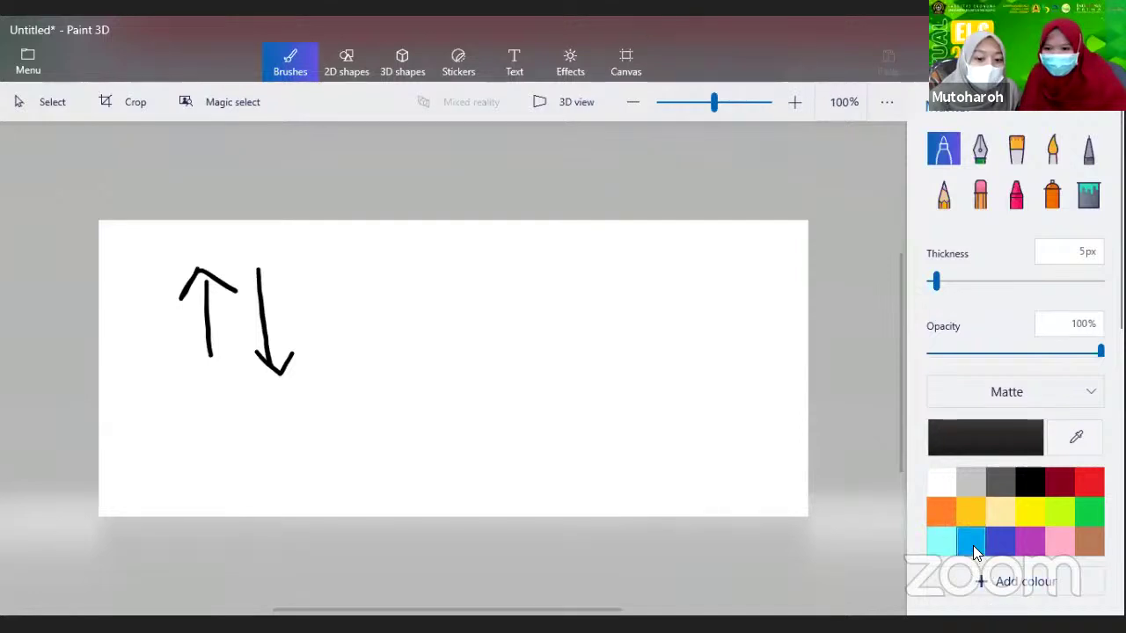
- Set the marker colour to indigo blue and start a new blank project, discarding the arrows without saving
{"action": "left_click", "coordinate": [1000, 546]}
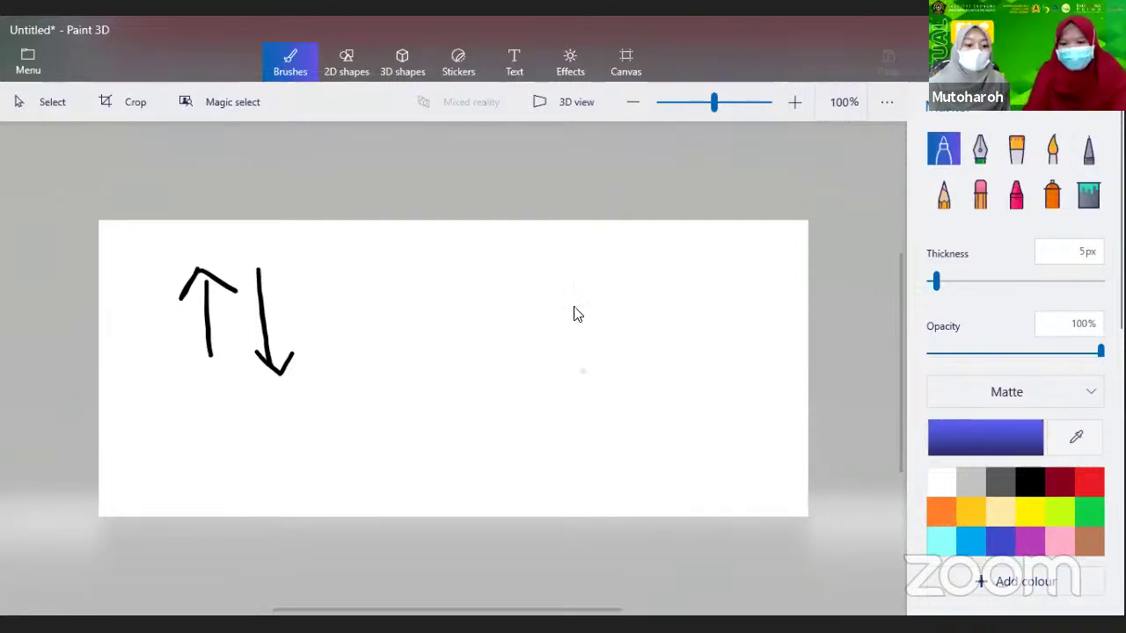
{"action": "left_click", "coordinate": [18, 53]}
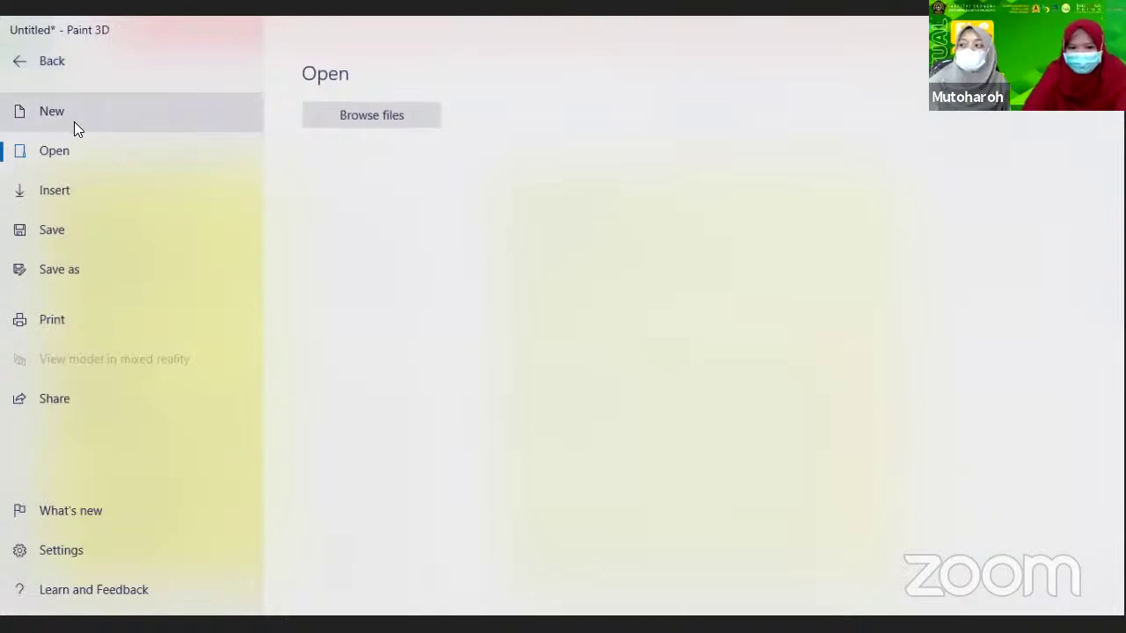
{"action": "left_click", "coordinate": [74, 121]}
{"action": "left_click", "coordinate": [534, 357]}
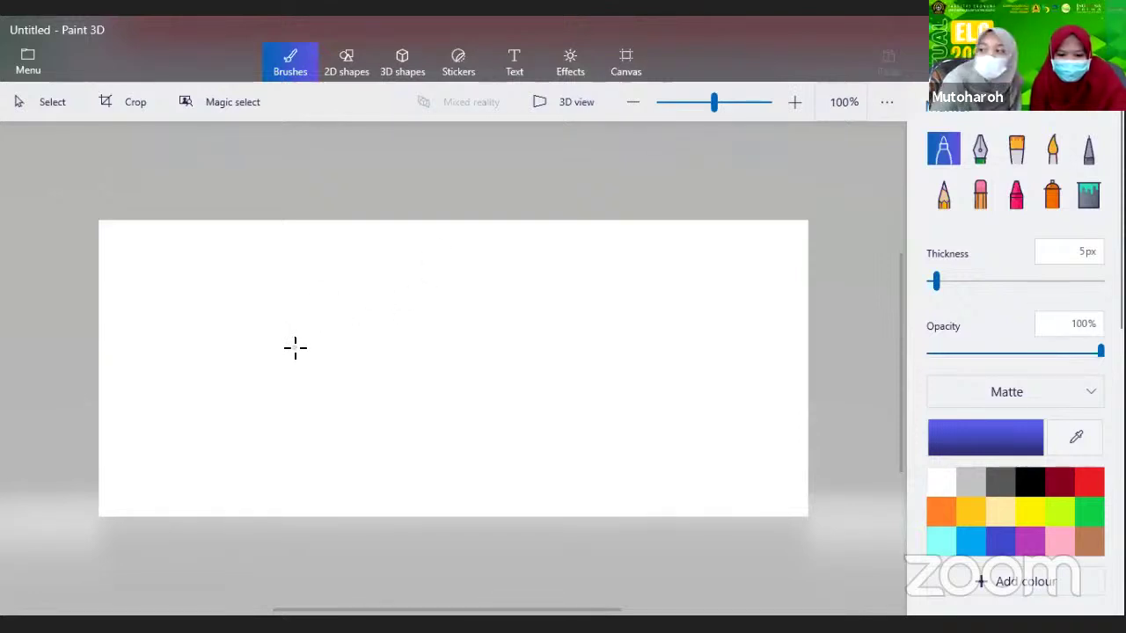
- Draw two small joined loops with short strokes around them in indigo blue, and a stick figure beside them
{"action": "mouse_move", "coordinate": [325, 318]}
{"action": "left_mouse_down"}
{"action": "mouse_move", "coordinate": [343, 345]}
{"action": "mouse_move", "coordinate": [350, 326]}
{"action": "mouse_move", "coordinate": [324, 322]}
{"action": "mouse_move", "coordinate": [340, 355]}
{"action": "mouse_move", "coordinate": [329, 371]}
{"action": "mouse_move", "coordinate": [343, 381]}
{"action": "mouse_move", "coordinate": [357, 366]}
{"action": "mouse_move", "coordinate": [315, 349]}
{"action": "mouse_move", "coordinate": [312, 326]}
{"action": "mouse_move", "coordinate": [328, 342]}
{"action": "mouse_move", "coordinate": [311, 351]}
{"action": "mouse_move", "coordinate": [328, 326]}
{"action": "left_mouse_up"}
{"action": "mouse_move", "coordinate": [312, 385]}
{"action": "left_mouse_down"}
{"action": "mouse_move", "coordinate": [345, 355]}
{"action": "mouse_move", "coordinate": [359, 317]}
{"action": "mouse_move", "coordinate": [357, 366]}
{"action": "left_mouse_up"}
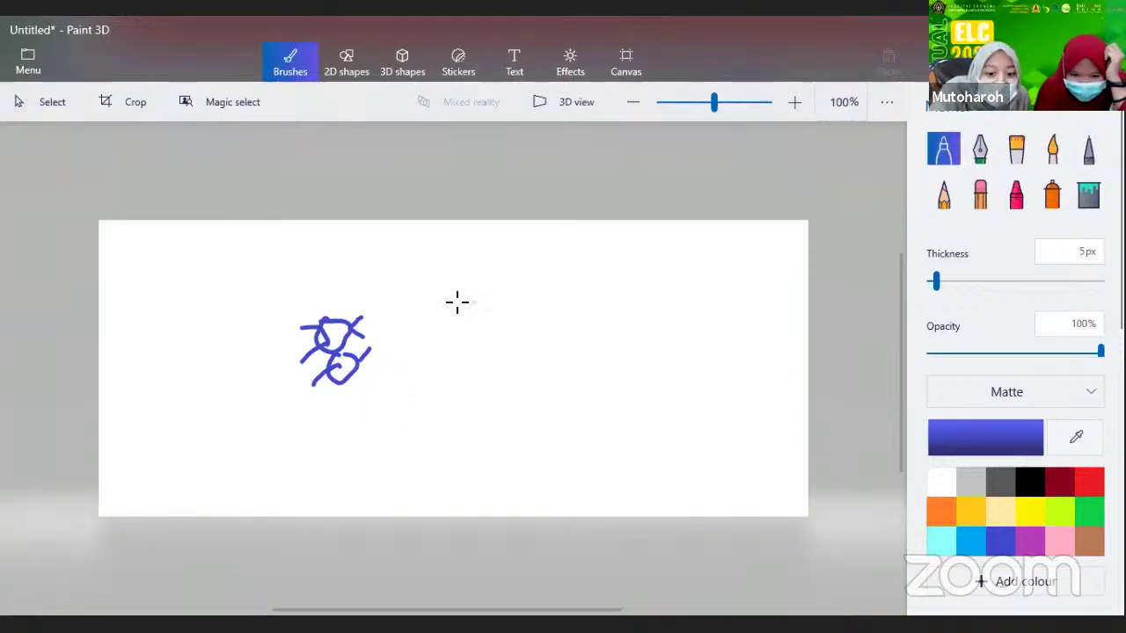
{"action": "mouse_move", "coordinate": [443, 308]}
{"action": "left_mouse_down"}
{"action": "mouse_move", "coordinate": [485, 302]}
{"action": "mouse_move", "coordinate": [444, 307]}
{"action": "mouse_move", "coordinate": [472, 384]}
{"action": "mouse_move", "coordinate": [455, 366]}
{"action": "mouse_move", "coordinate": [507, 364]}
{"action": "mouse_move", "coordinate": [443, 406]}
{"action": "mouse_move", "coordinate": [499, 391]}
{"action": "left_mouse_up"}
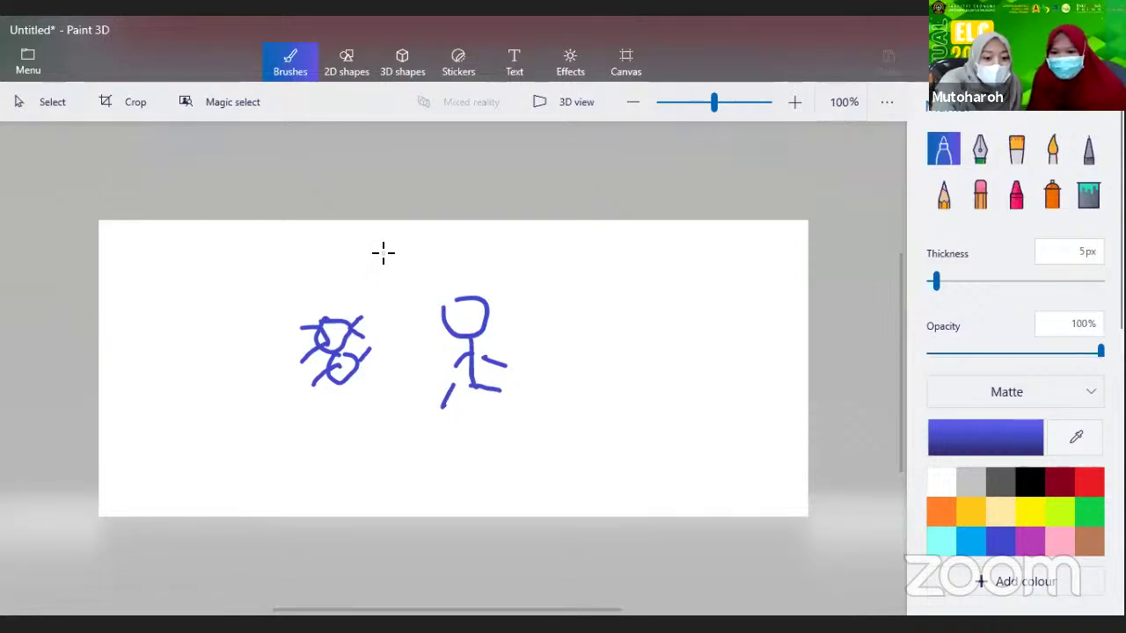
- Start a new blank project, discarding the indigo loops and stick figure, and set the marker colour to black
{"action": "left_click", "coordinate": [33, 65]}
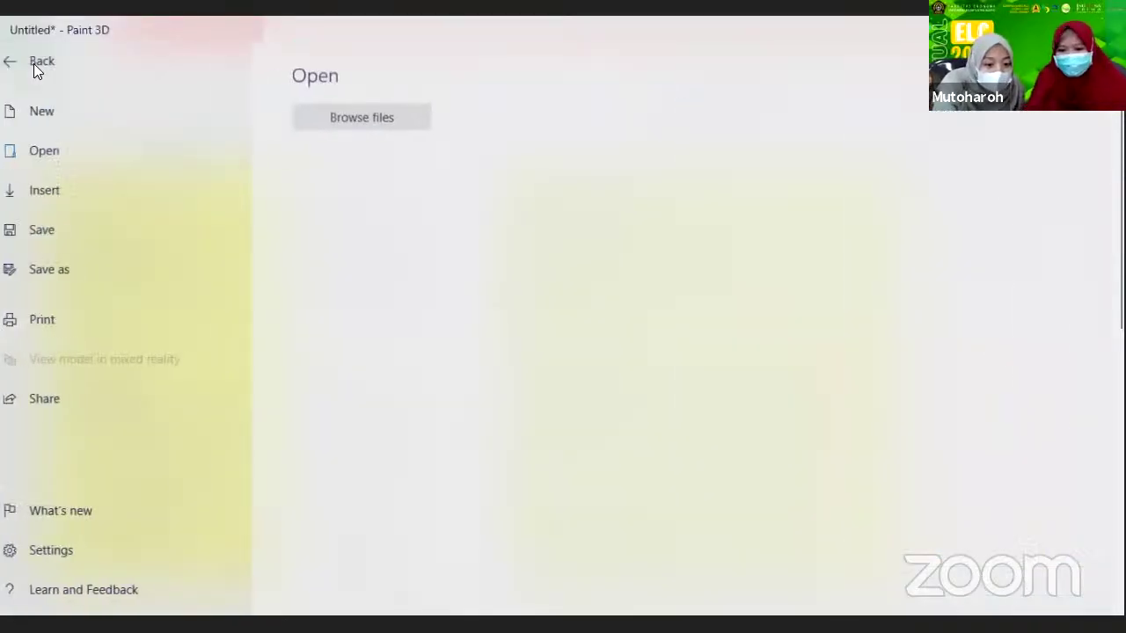
{"action": "left_click", "coordinate": [54, 111]}
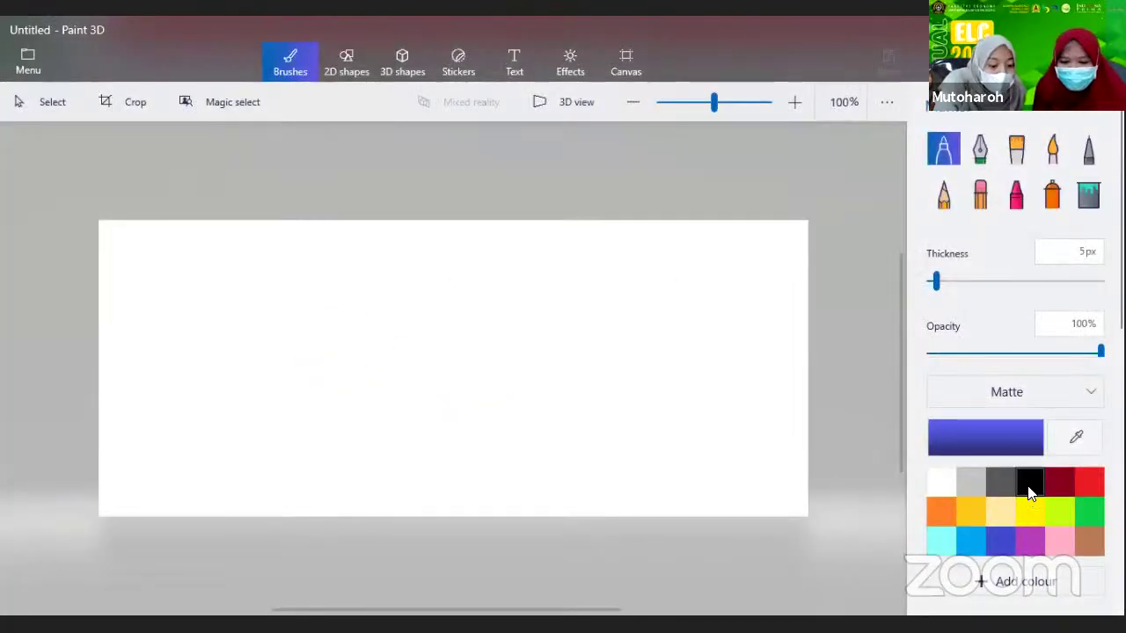
{"action": "left_click", "coordinate": [1027, 484]}
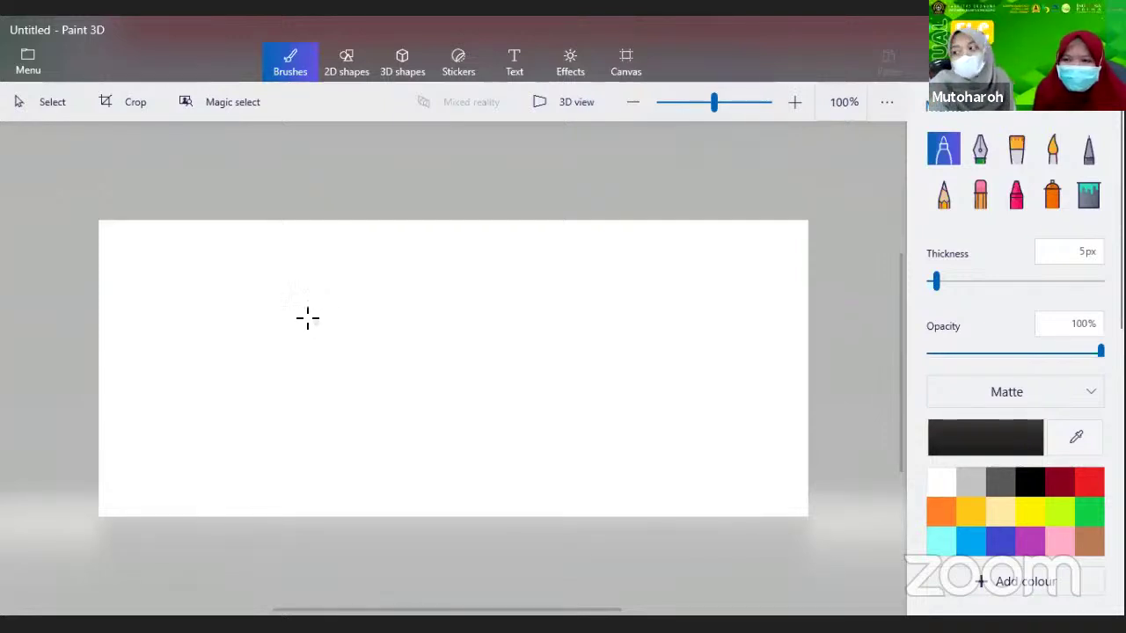
- Draw a large number 3 in black marker and, beside it, a round clock face with 12, 3, 6, 9 and a centre dot
{"action": "mouse_move", "coordinate": [281, 304]}
{"action": "left_mouse_down"}
{"action": "mouse_move", "coordinate": [287, 338]}
{"action": "mouse_move", "coordinate": [310, 353]}
{"action": "mouse_move", "coordinate": [280, 375]}
{"action": "left_mouse_up"}
{"action": "mouse_move", "coordinate": [431, 306]}
{"action": "left_mouse_down"}
{"action": "mouse_move", "coordinate": [406, 289]}
{"action": "mouse_move", "coordinate": [365, 315]}
{"action": "mouse_move", "coordinate": [392, 358]}
{"action": "mouse_move", "coordinate": [461, 350]}
{"action": "mouse_move", "coordinate": [459, 310]}
{"action": "mouse_move", "coordinate": [422, 308]}
{"action": "left_mouse_up"}
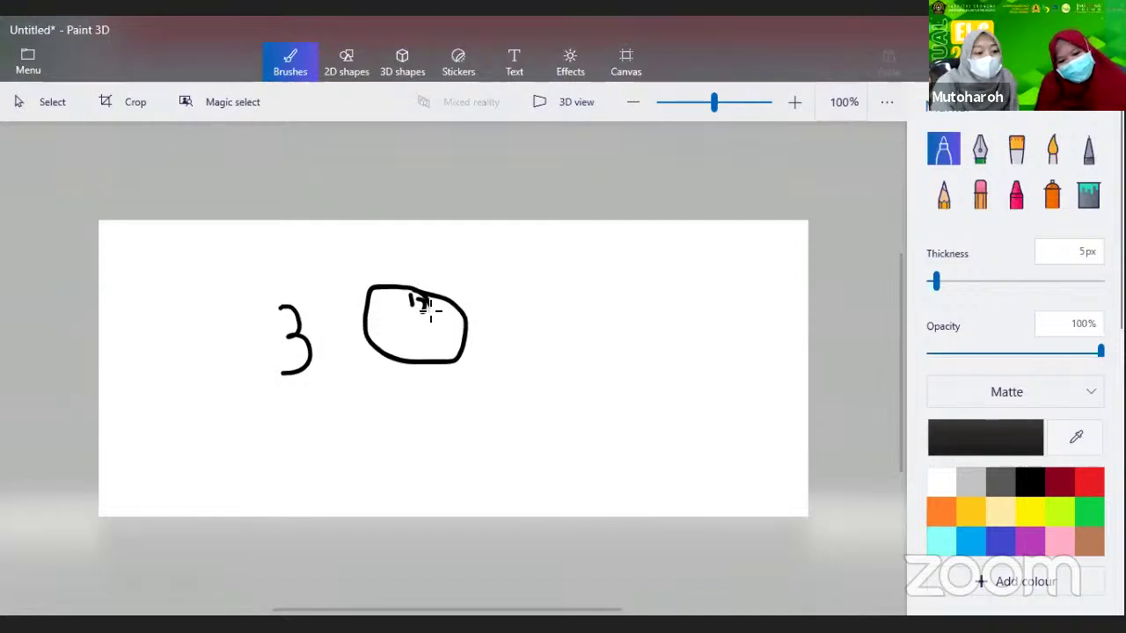
{"action": "left_click", "coordinate": [416, 344]}
{"action": "mouse_move", "coordinate": [416, 359]}
{"action": "left_mouse_down"}
{"action": "mouse_move", "coordinate": [417, 345]}
{"action": "mouse_move", "coordinate": [457, 320]}
{"action": "mouse_move", "coordinate": [450, 327]}
{"action": "left_mouse_up"}
{"action": "left_click_drag", "start_coordinate": [378, 313], "coordinate": [380, 330]}
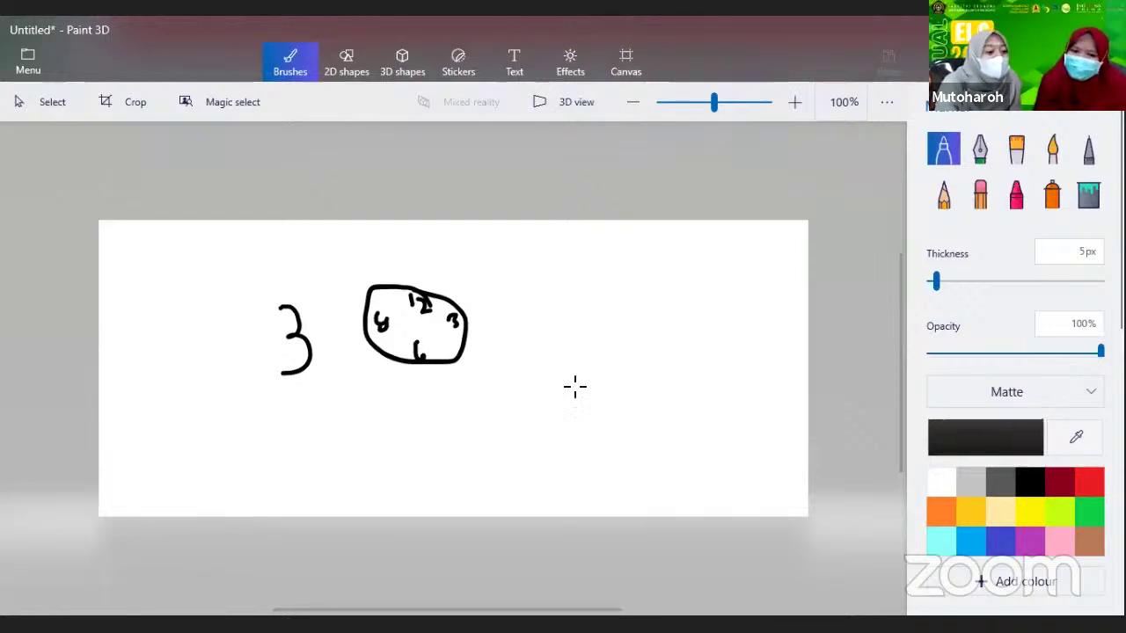
{"action": "left_click", "coordinate": [420, 321]}
{"action": "left_click_drag", "start_coordinate": [453, 325], "coordinate": [451, 328]}
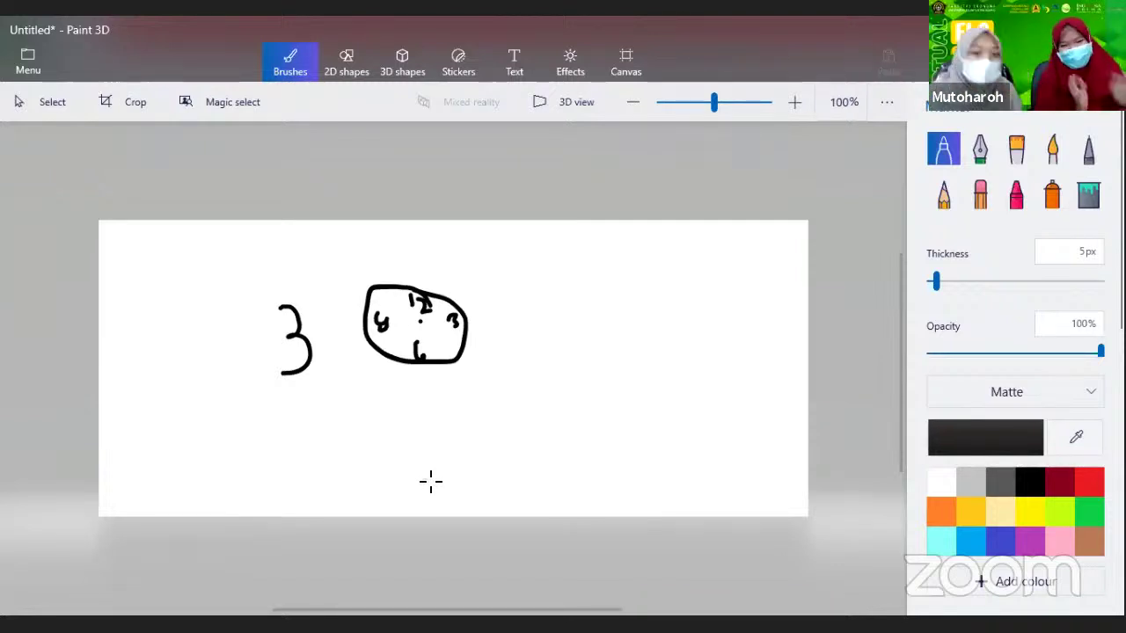
- Start a new blank project, discarding the number 3 and clock drawing without saving
{"action": "left_click", "coordinate": [27, 68]}
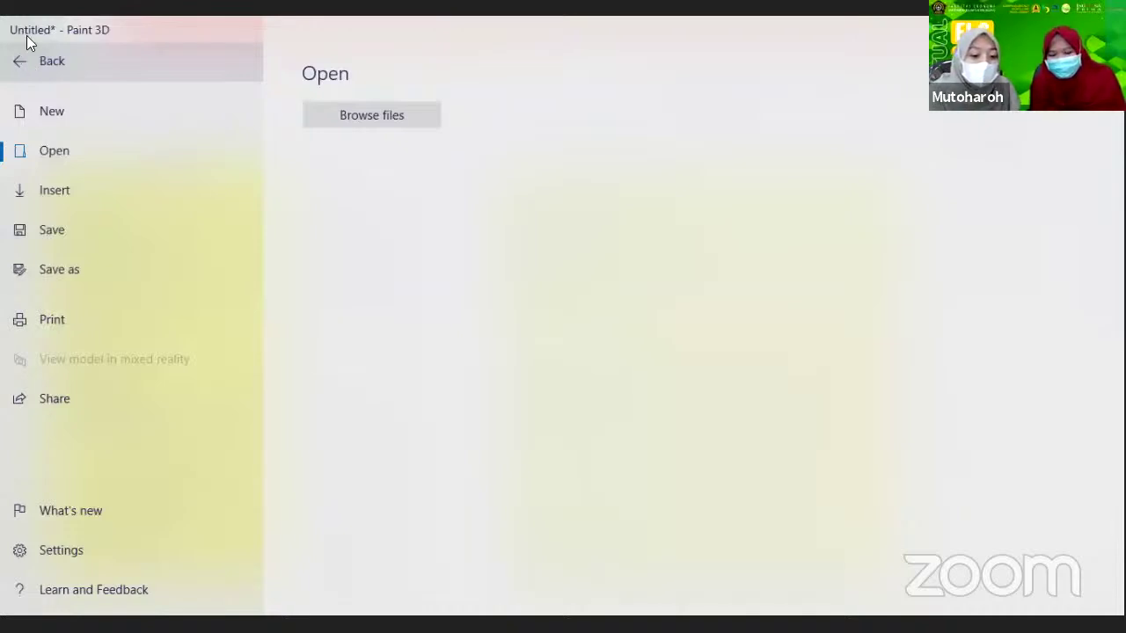
{"action": "left_click", "coordinate": [56, 116]}
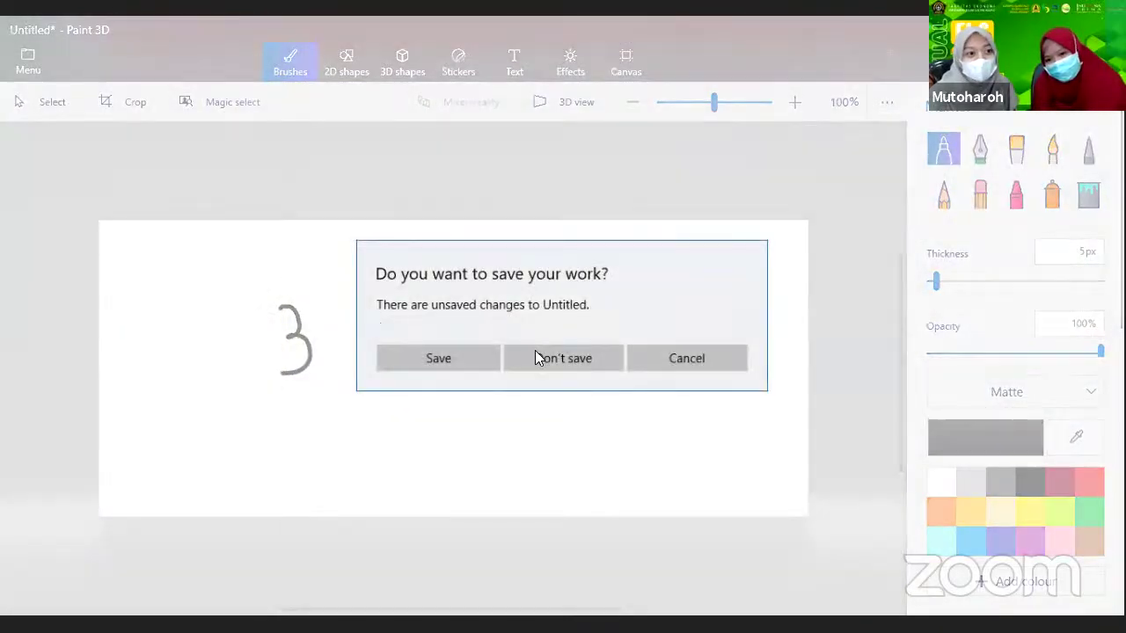
{"action": "left_click", "coordinate": [541, 361]}
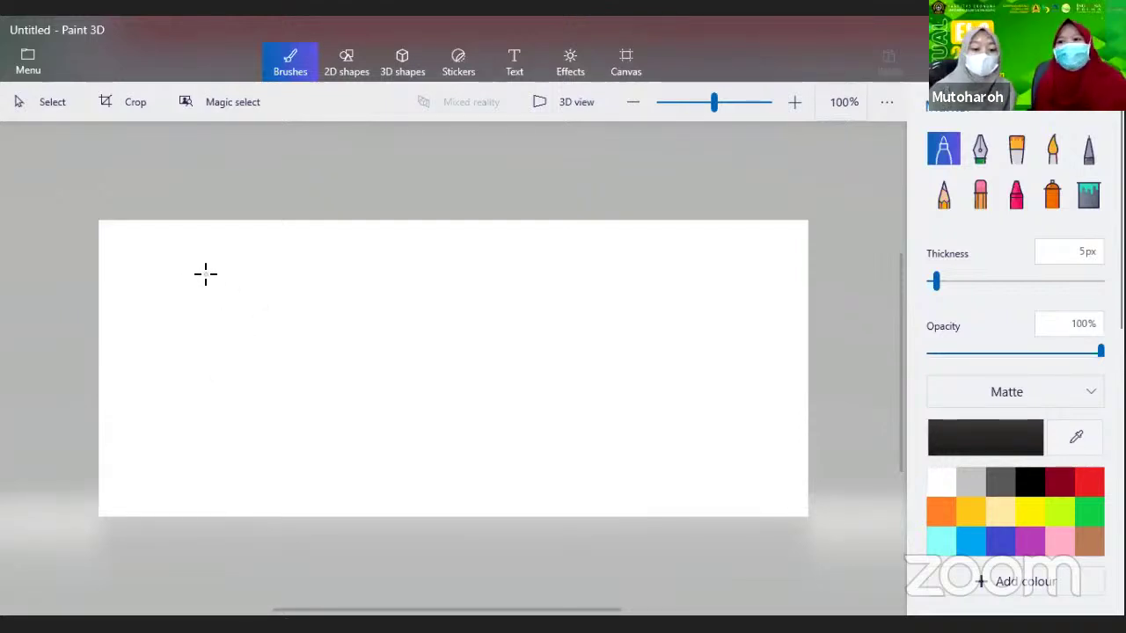
- Draw a roughly square maze in black marker, with gaps at two outer corners and angular inner walls
{"action": "left_click_drag", "start_coordinate": [204, 266], "coordinate": [209, 445]}
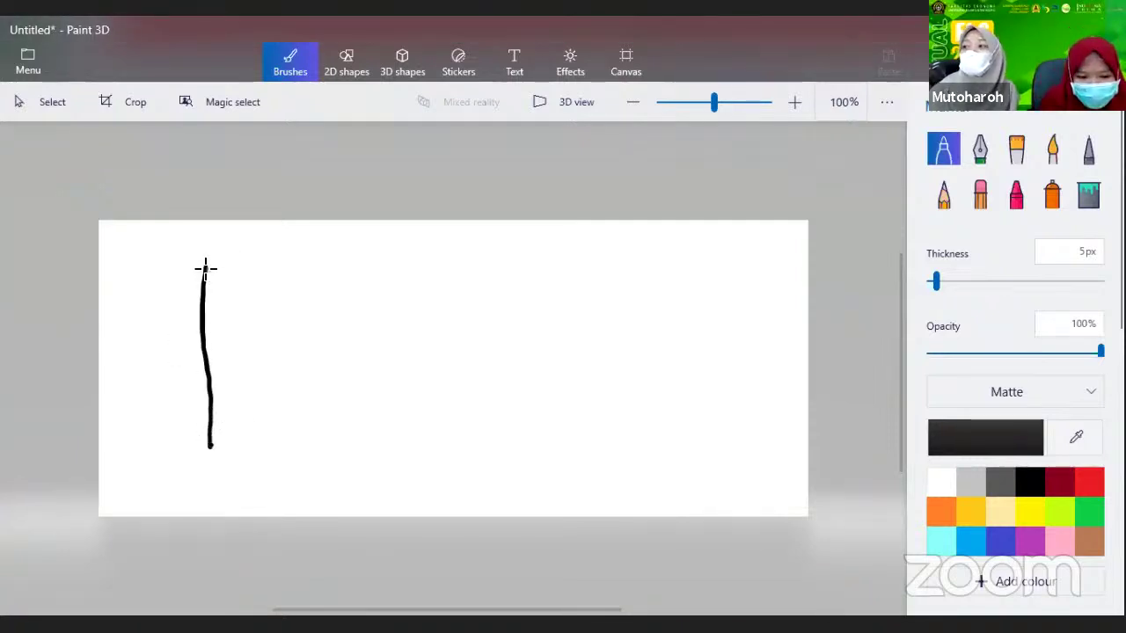
{"action": "mouse_move", "coordinate": [219, 264]}
{"action": "left_mouse_down"}
{"action": "mouse_move", "coordinate": [390, 260]}
{"action": "mouse_move", "coordinate": [403, 390]}
{"action": "mouse_move", "coordinate": [403, 454]}
{"action": "mouse_move", "coordinate": [356, 468]}
{"action": "mouse_move", "coordinate": [233, 458]}
{"action": "left_mouse_up"}
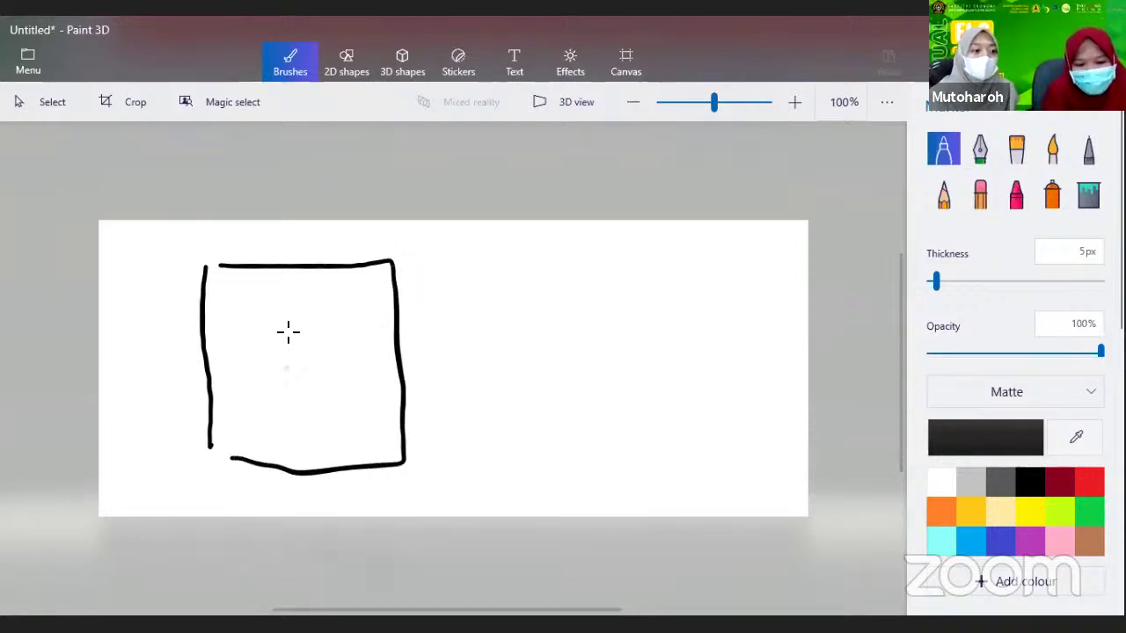
{"action": "mouse_move", "coordinate": [236, 287]}
{"action": "left_mouse_down"}
{"action": "mouse_move", "coordinate": [230, 426]}
{"action": "mouse_move", "coordinate": [285, 430]}
{"action": "mouse_move", "coordinate": [255, 352]}
{"action": "mouse_move", "coordinate": [257, 292]}
{"action": "mouse_move", "coordinate": [325, 281]}
{"action": "mouse_move", "coordinate": [277, 354]}
{"action": "mouse_move", "coordinate": [339, 350]}
{"action": "mouse_move", "coordinate": [356, 336]}
{"action": "mouse_move", "coordinate": [362, 389]}
{"action": "mouse_move", "coordinate": [341, 373]}
{"action": "left_mouse_up"}
{"action": "mouse_move", "coordinate": [265, 411]}
{"action": "left_mouse_down"}
{"action": "mouse_move", "coordinate": [300, 408]}
{"action": "mouse_move", "coordinate": [302, 444]}
{"action": "mouse_move", "coordinate": [368, 444]}
{"action": "left_mouse_up"}
{"action": "left_click_drag", "start_coordinate": [330, 401], "coordinate": [387, 415]}
{"action": "left_click", "coordinate": [329, 296]}
{"action": "left_click_drag", "start_coordinate": [356, 294], "coordinate": [381, 387]}
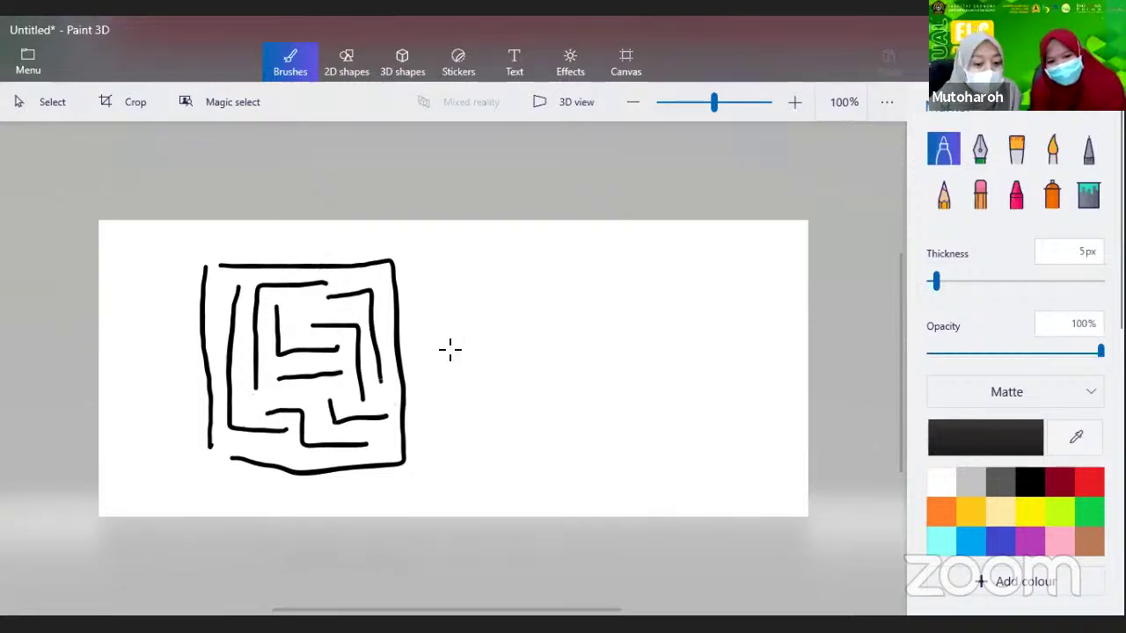
- Draw a small running stick figure beside the maze, with short motion lines behind it
{"action": "mouse_move", "coordinate": [562, 290]}
{"action": "left_mouse_down"}
{"action": "mouse_move", "coordinate": [594, 306]}
{"action": "mouse_move", "coordinate": [585, 286]}
{"action": "mouse_move", "coordinate": [563, 287]}
{"action": "mouse_move", "coordinate": [588, 335]}
{"action": "mouse_move", "coordinate": [582, 326]}
{"action": "mouse_move", "coordinate": [562, 365]}
{"action": "mouse_move", "coordinate": [583, 343]}
{"action": "mouse_move", "coordinate": [609, 343]}
{"action": "mouse_move", "coordinate": [600, 369]}
{"action": "left_mouse_up"}
{"action": "mouse_move", "coordinate": [562, 327]}
{"action": "left_mouse_down"}
{"action": "mouse_move", "coordinate": [604, 314]}
{"action": "mouse_move", "coordinate": [541, 291]}
{"action": "mouse_move", "coordinate": [521, 310]}
{"action": "mouse_move", "coordinate": [533, 350]}
{"action": "left_mouse_up"}
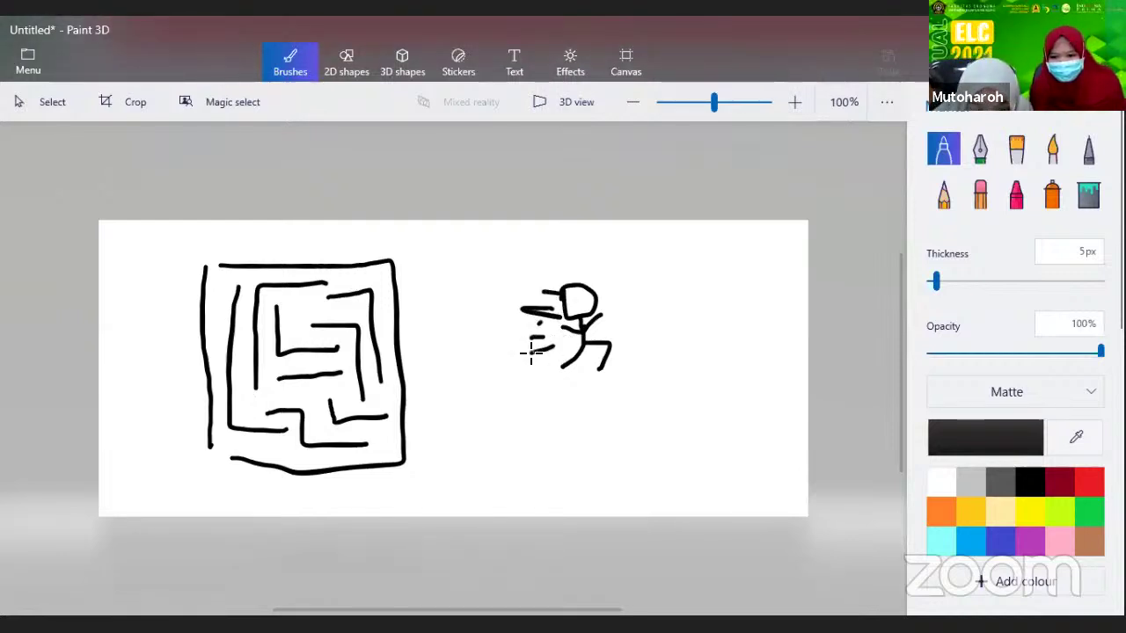